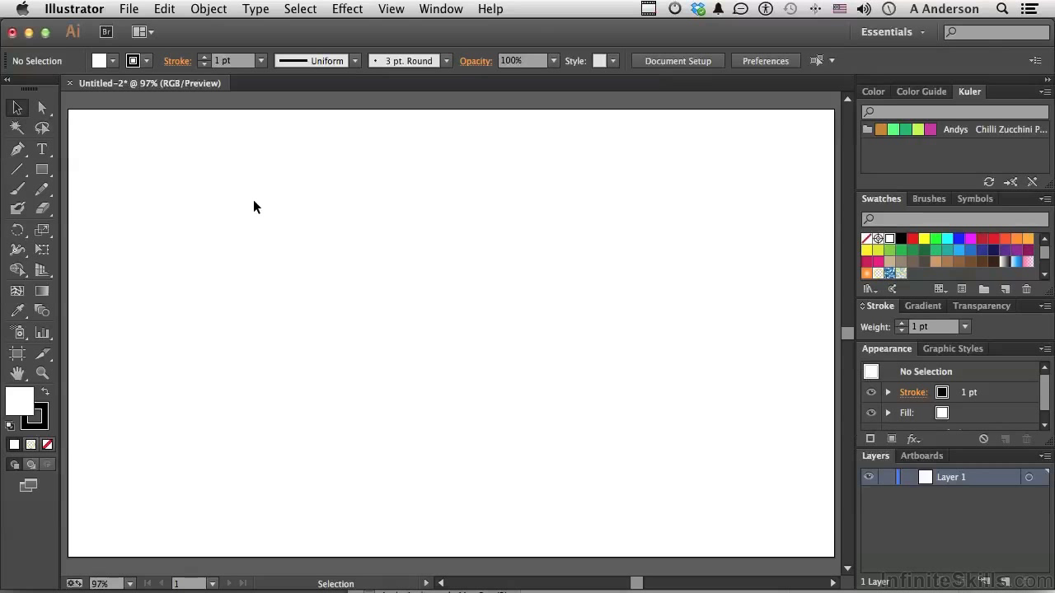
# Draw a large rectangle and give it the green, blue and tan blob pattern fill from a floating Swatches panel
pyautogui.click(43, 170)
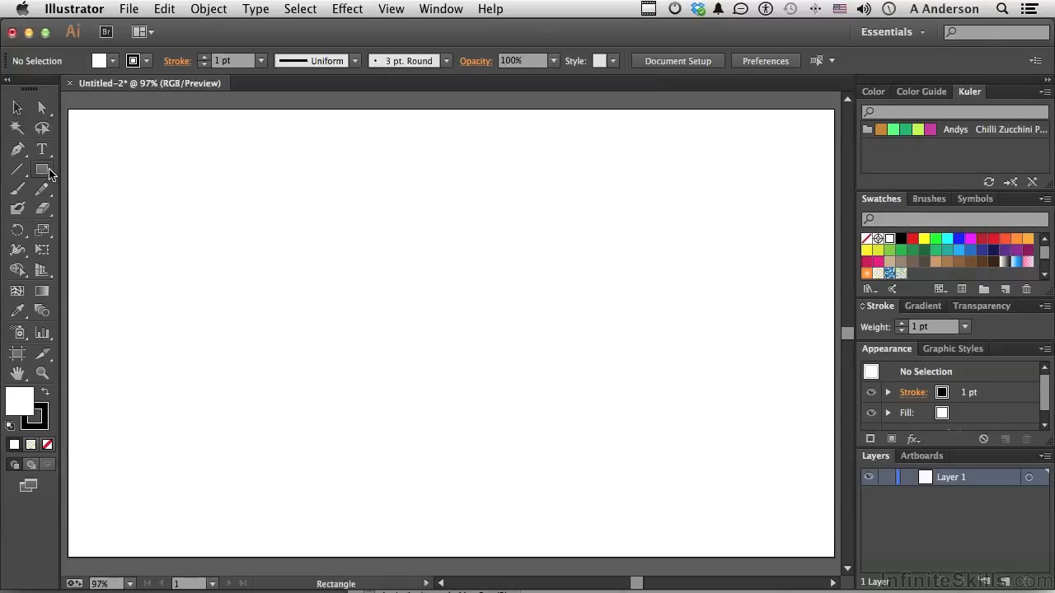
pyautogui.moveTo(98, 134); pyautogui.dragTo(525, 537)
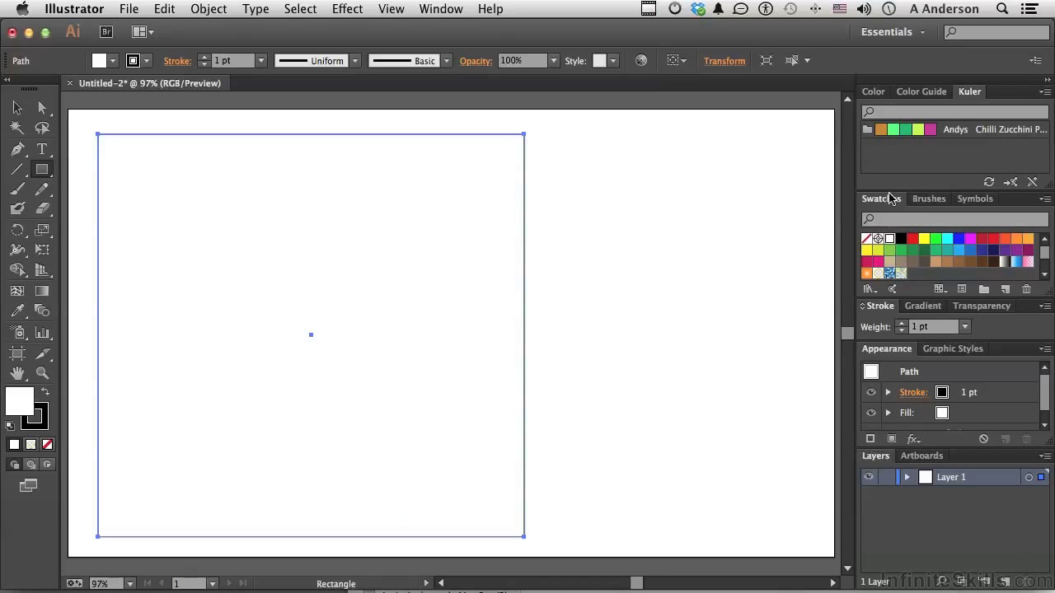
pyautogui.moveTo(888, 204)
pyautogui.mouseDown()
pyautogui.moveTo(742, 183)
pyautogui.moveTo(664, 111)
pyautogui.mouseUp()
pyautogui.moveTo(734, 211); pyautogui.dragTo(732, 265)
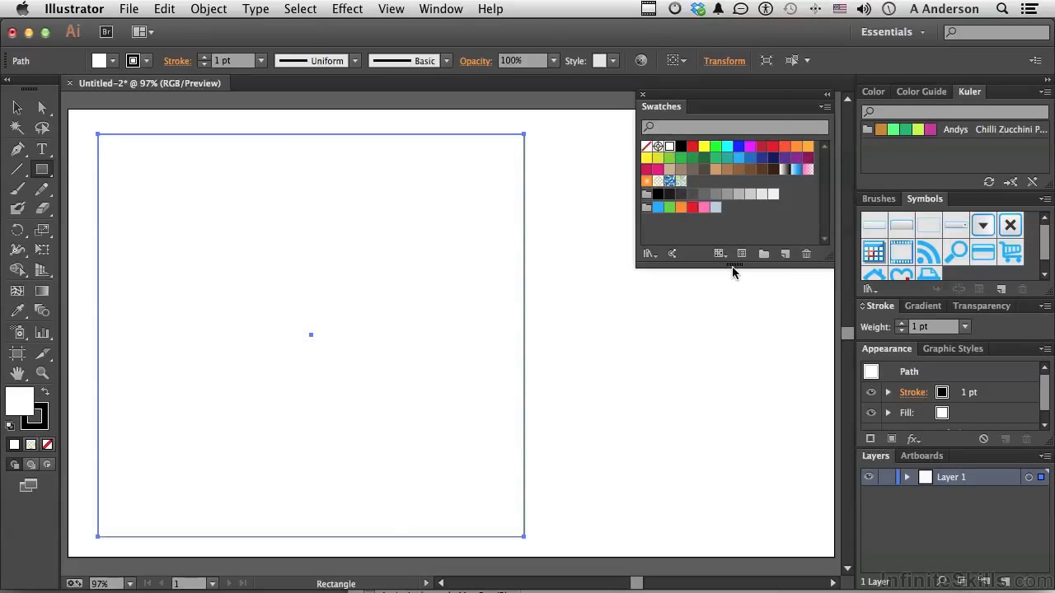
pyautogui.click(669, 181)
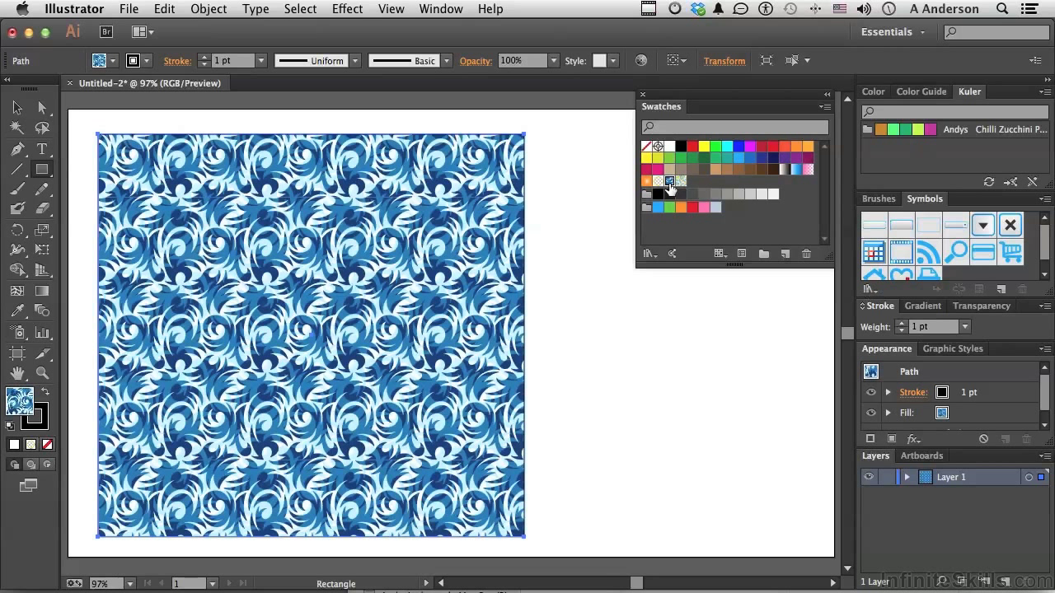
pyautogui.click(681, 182)
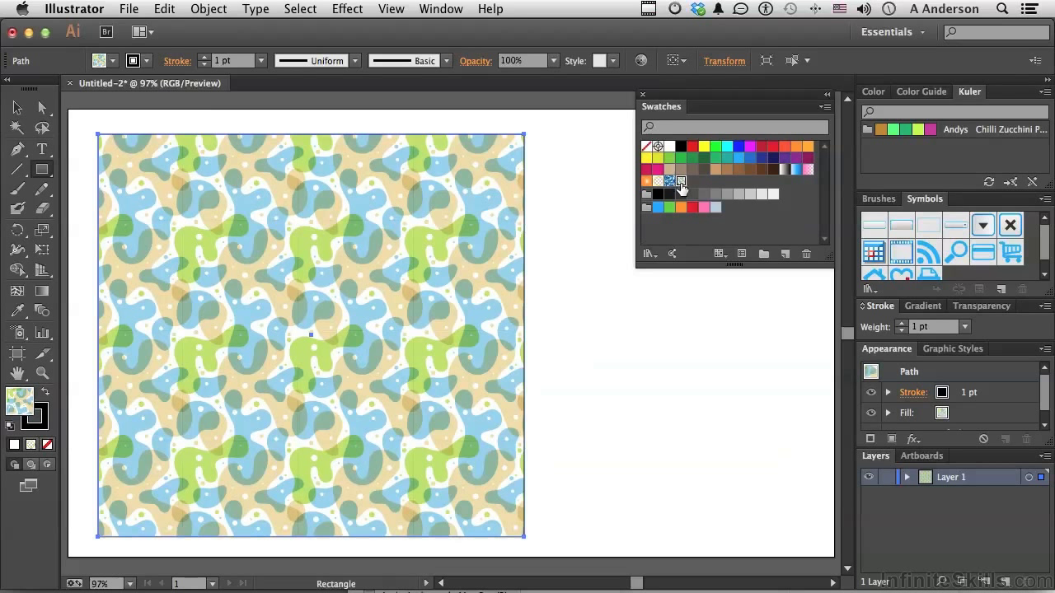
# Add grid, crosshatch and short dash swatches from Basic Graphics_Textures, then fill with the light grid
pyautogui.click(647, 255)
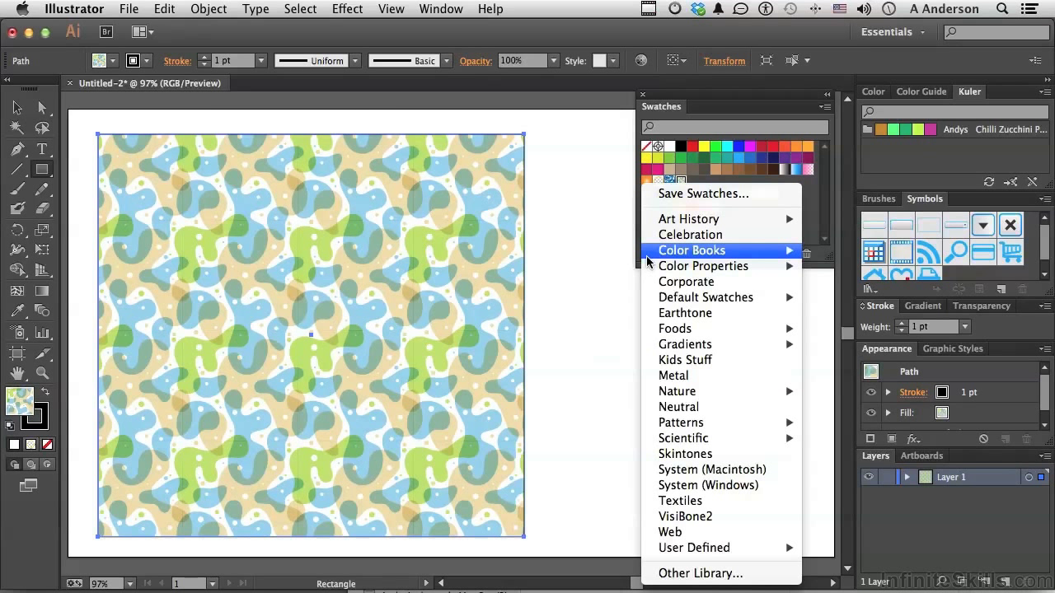
pyautogui.moveTo(661, 427)
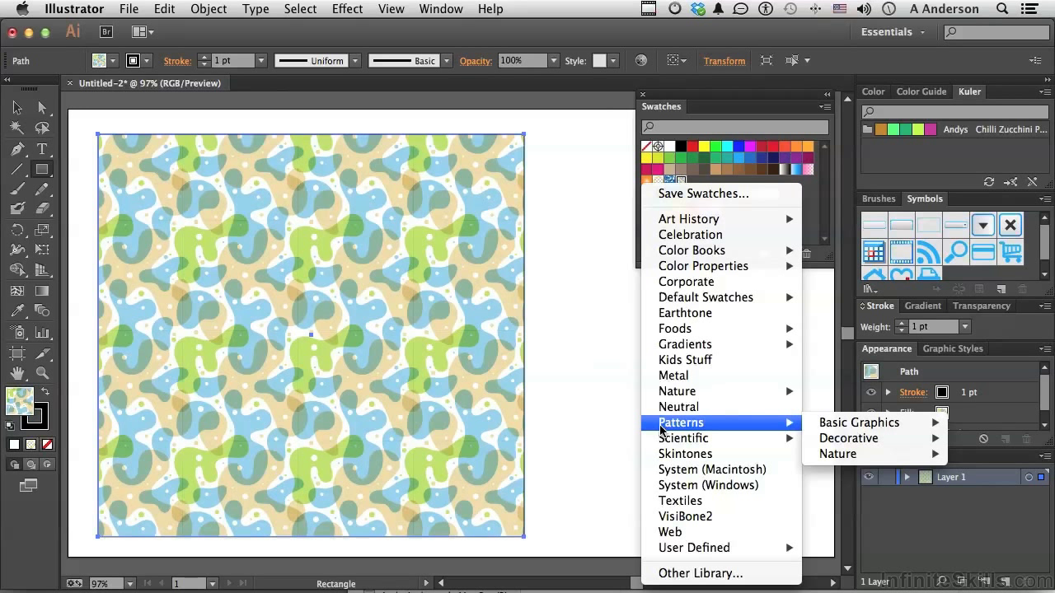
pyautogui.moveTo(821, 426)
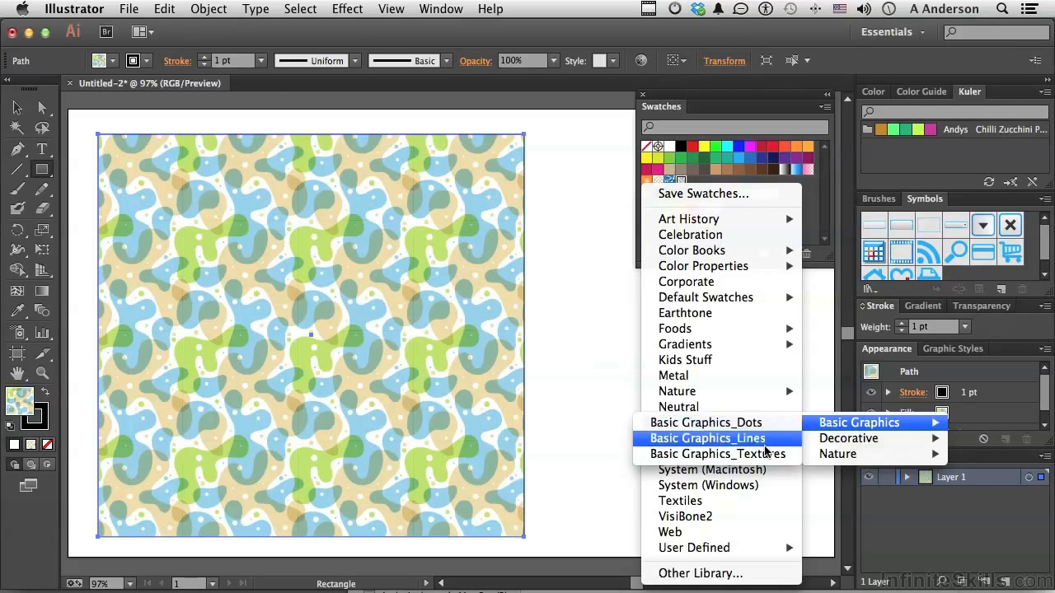
pyautogui.click(725, 454)
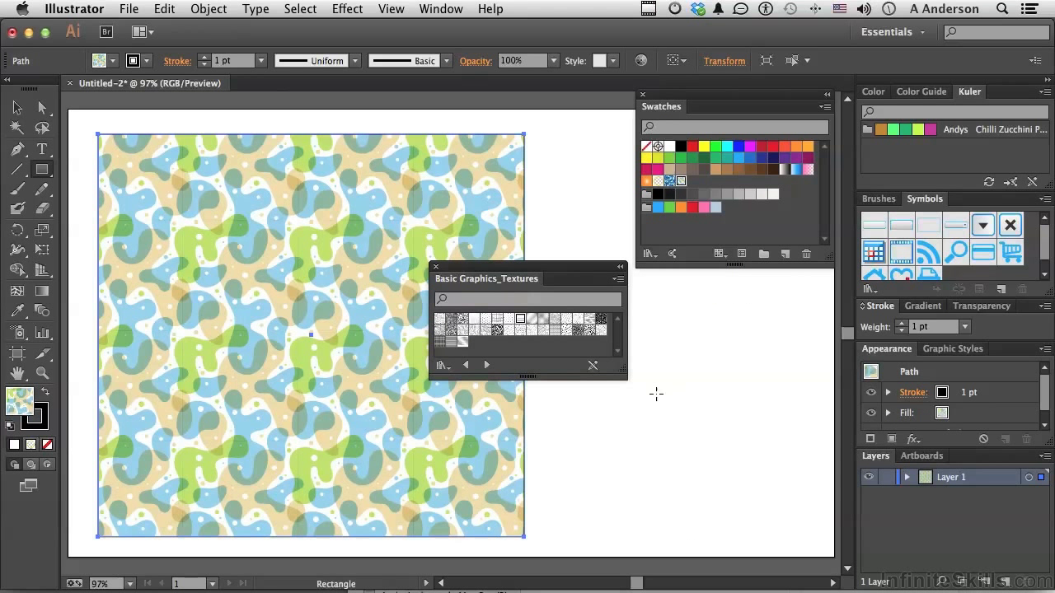
pyautogui.click(498, 320)
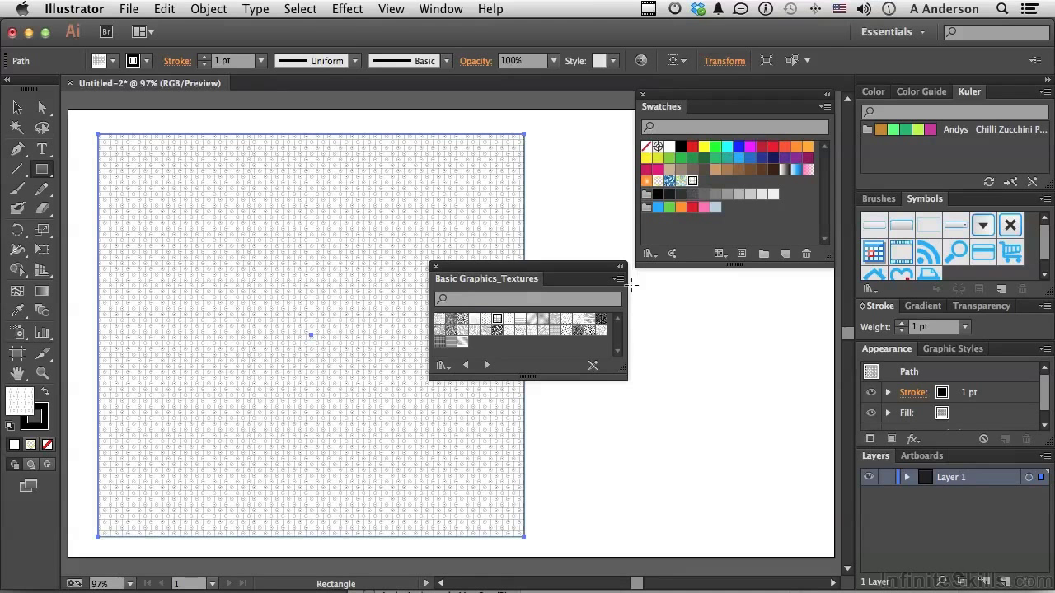
pyautogui.click(542, 322)
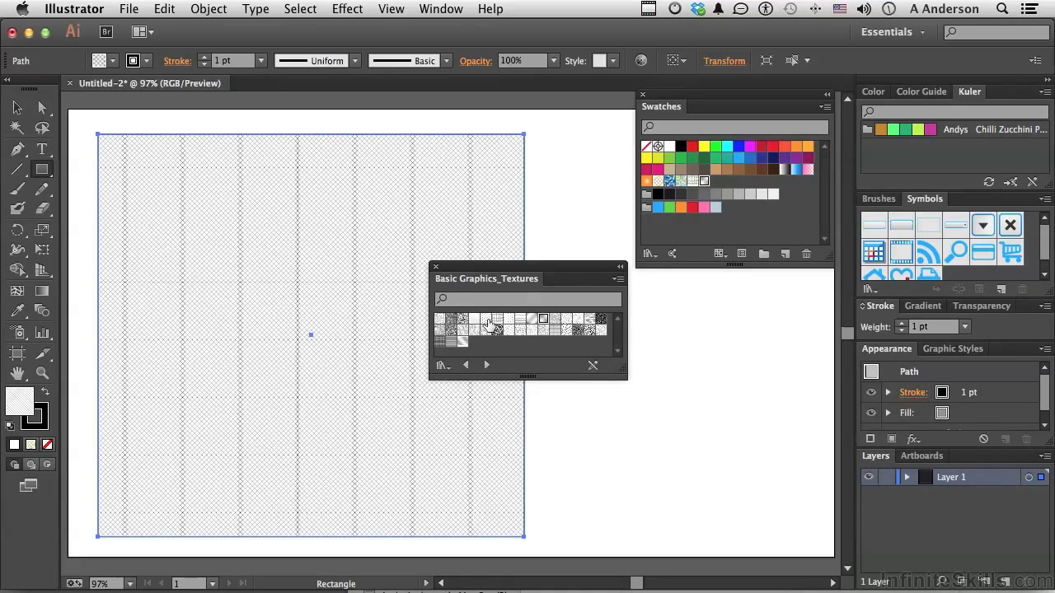
pyautogui.click(462, 320)
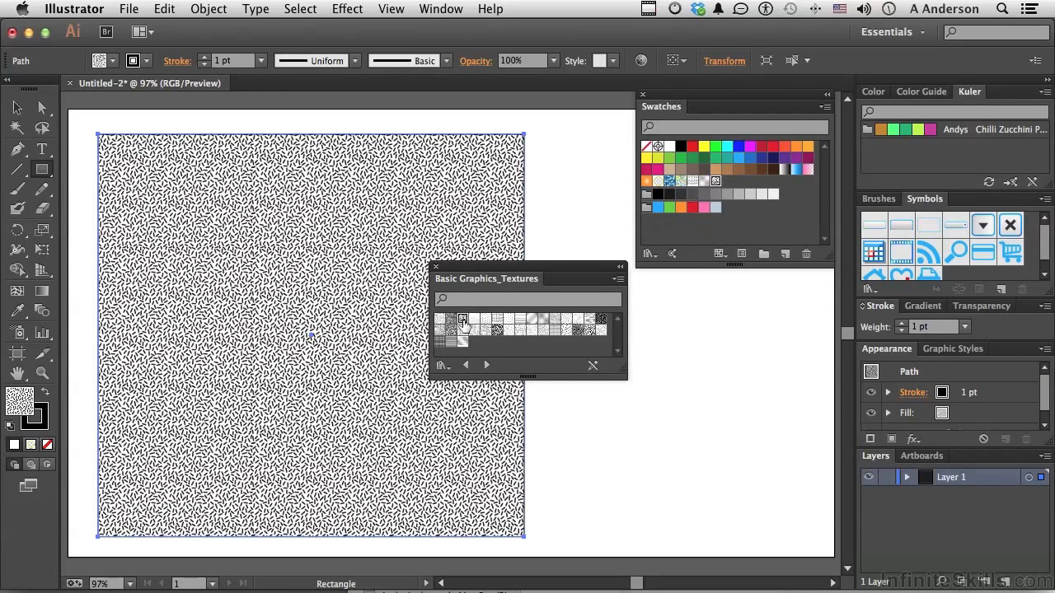
pyautogui.click(436, 267)
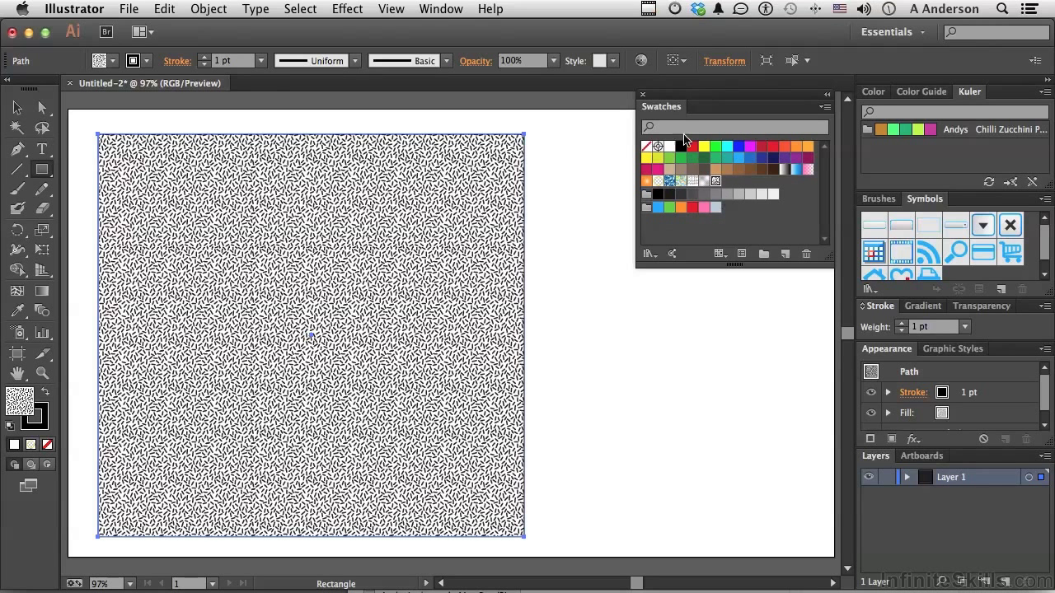
pyautogui.click(693, 182)
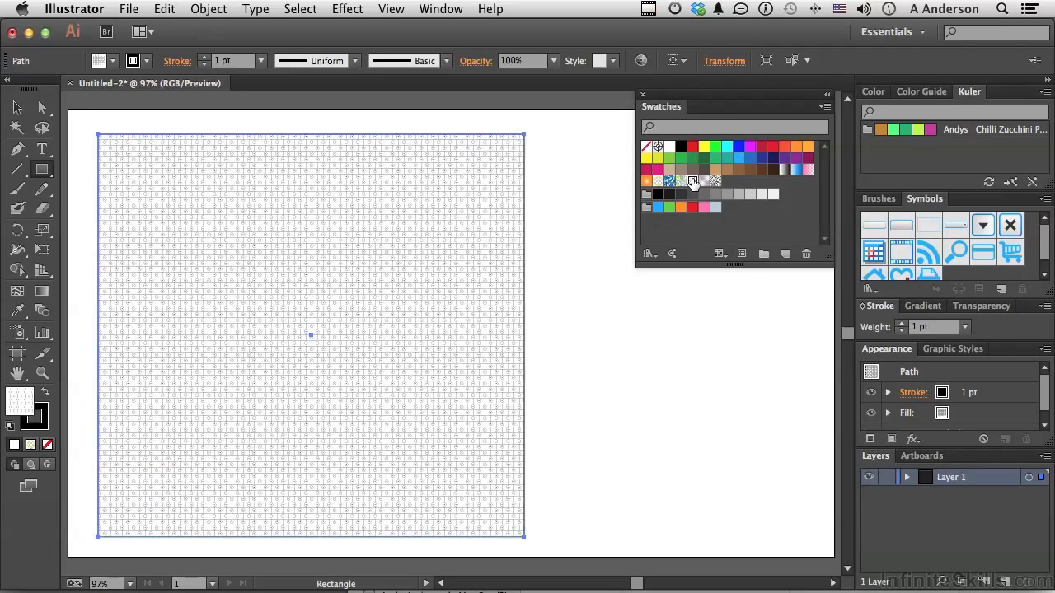
# Open the Concentric Circles swatch in Pattern Edit mode and place the Pattern Options panel with its Name field active
pyautogui.doubleClick(693, 181)
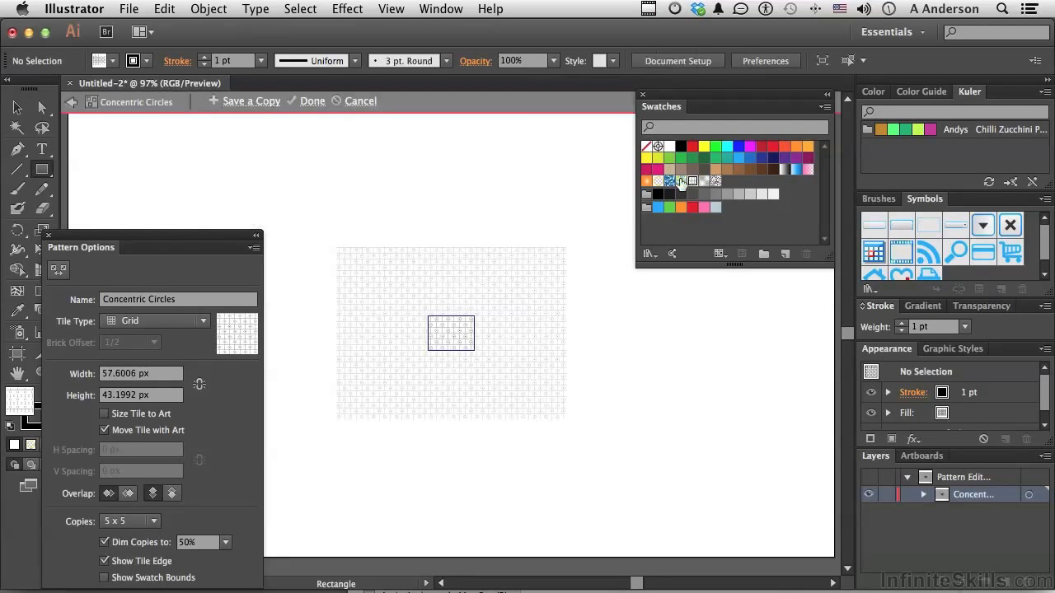
pyautogui.moveTo(193, 238); pyautogui.dragTo(234, 167)
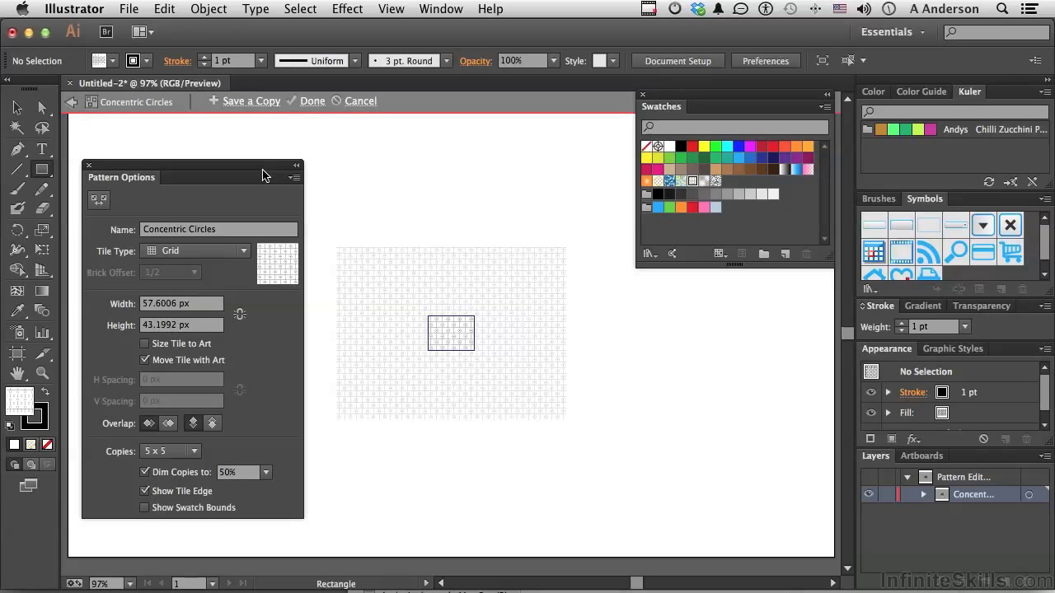
pyautogui.moveTo(264, 175); pyautogui.dragTo(272, 148)
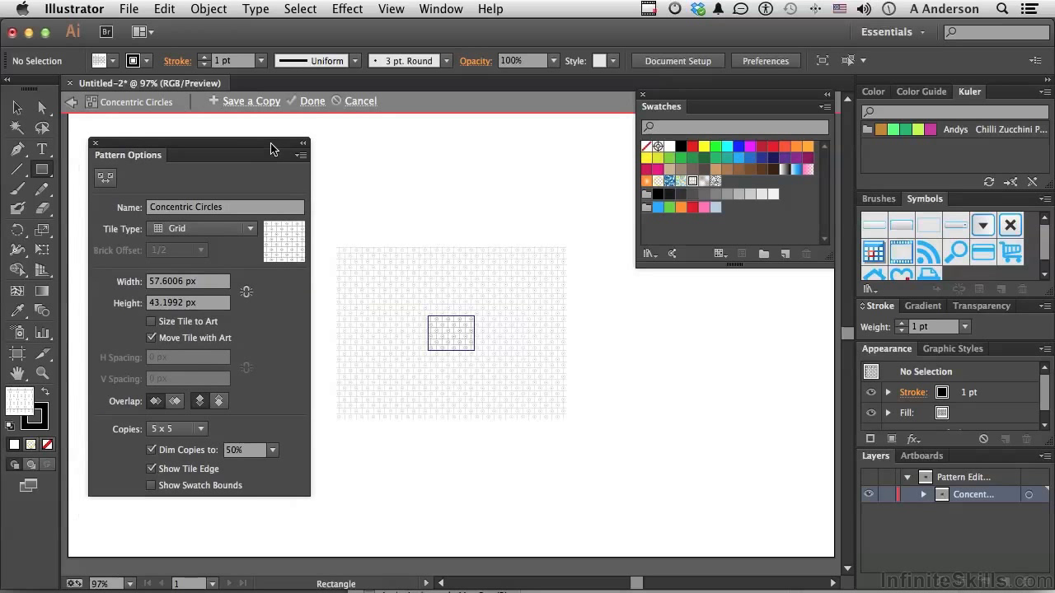
pyautogui.click(234, 208)
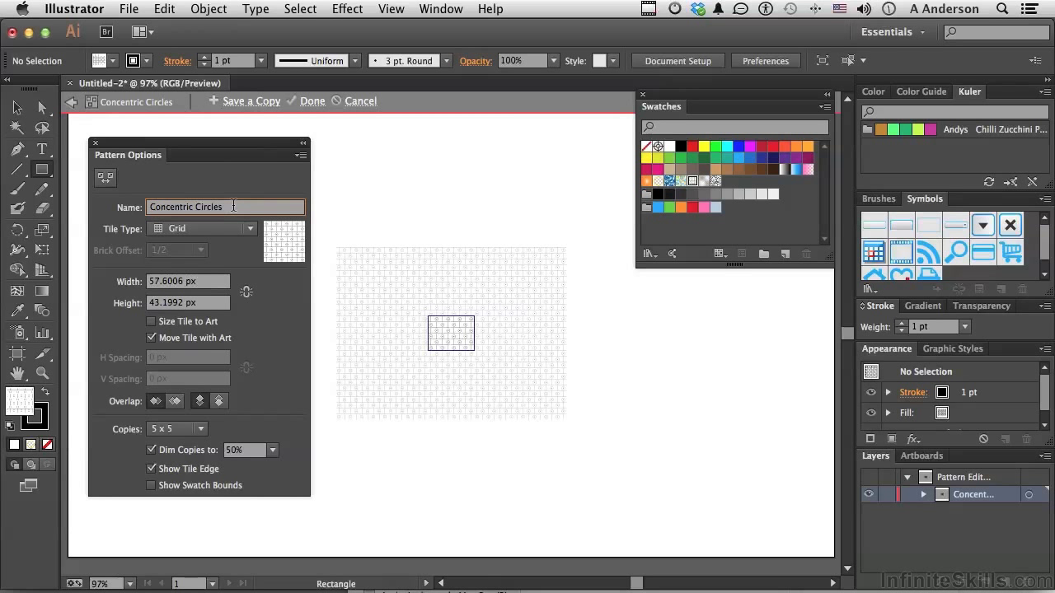
pyautogui.click(172, 228)
pyautogui.click(178, 263)
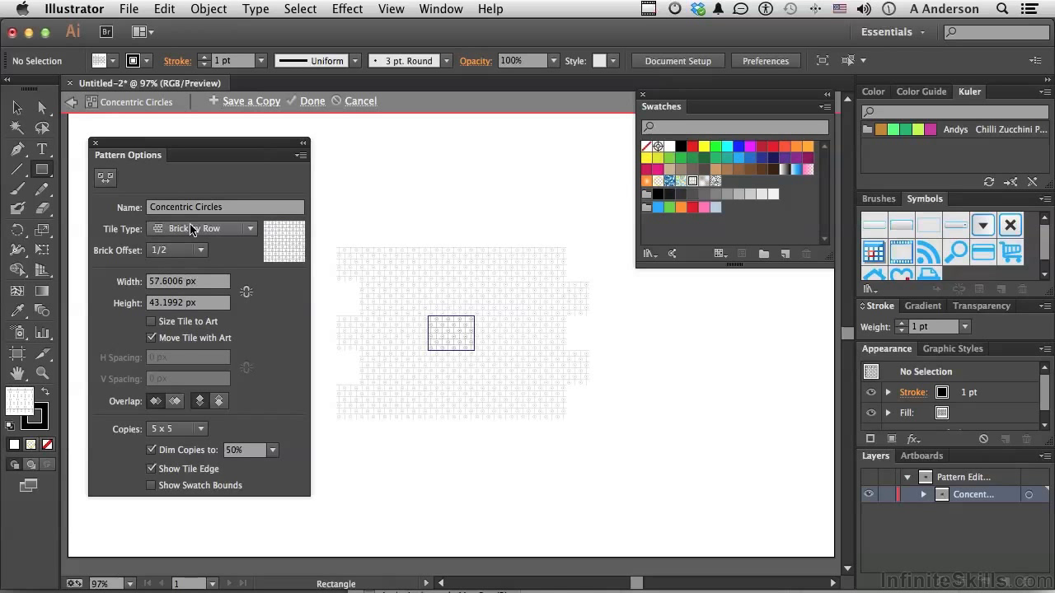
pyautogui.click(192, 229)
pyautogui.click(191, 282)
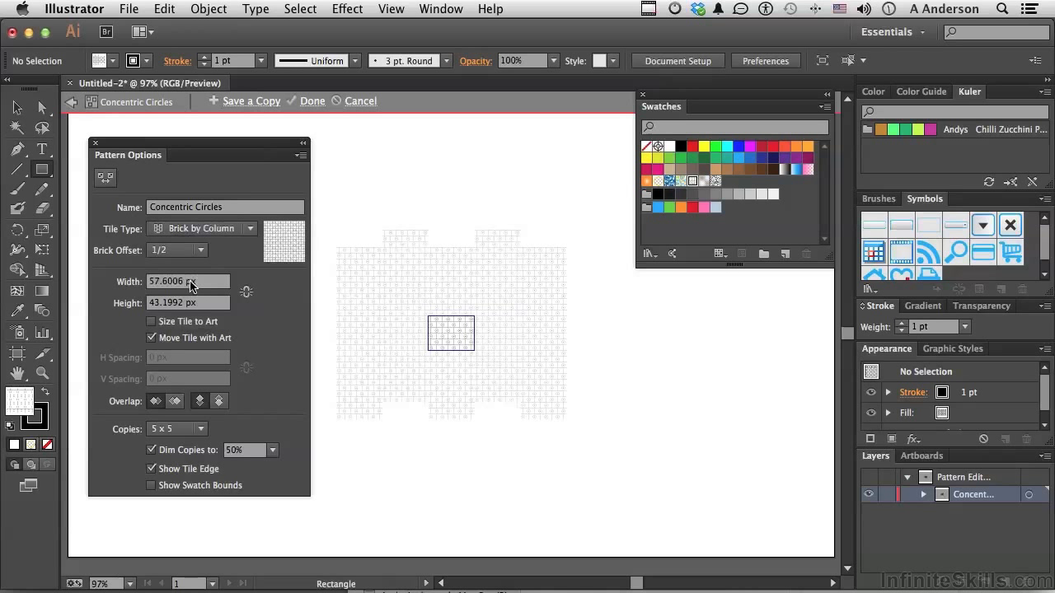
pyautogui.click(193, 230)
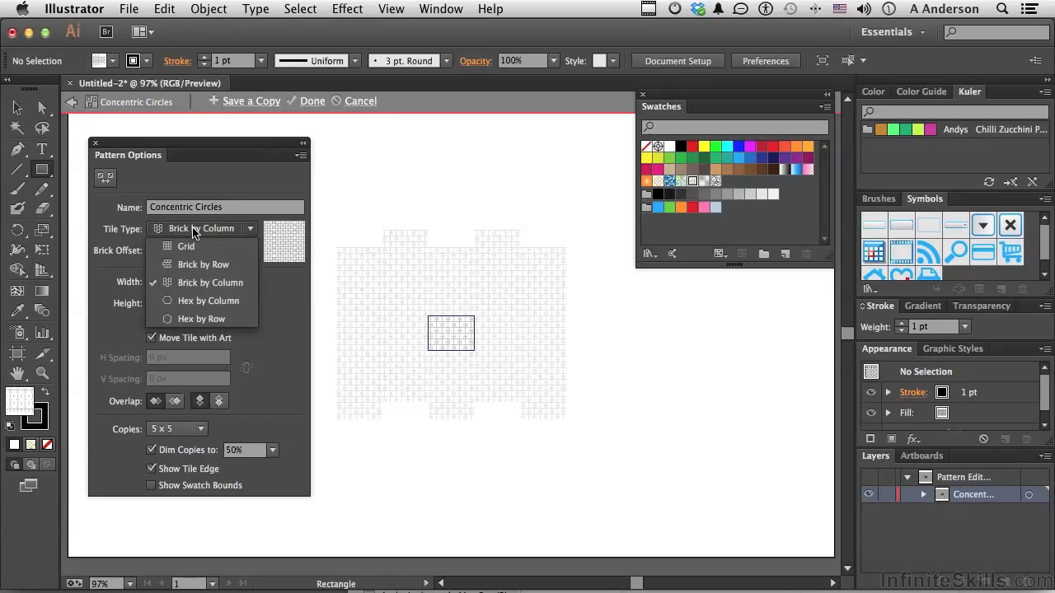
pyautogui.click(194, 247)
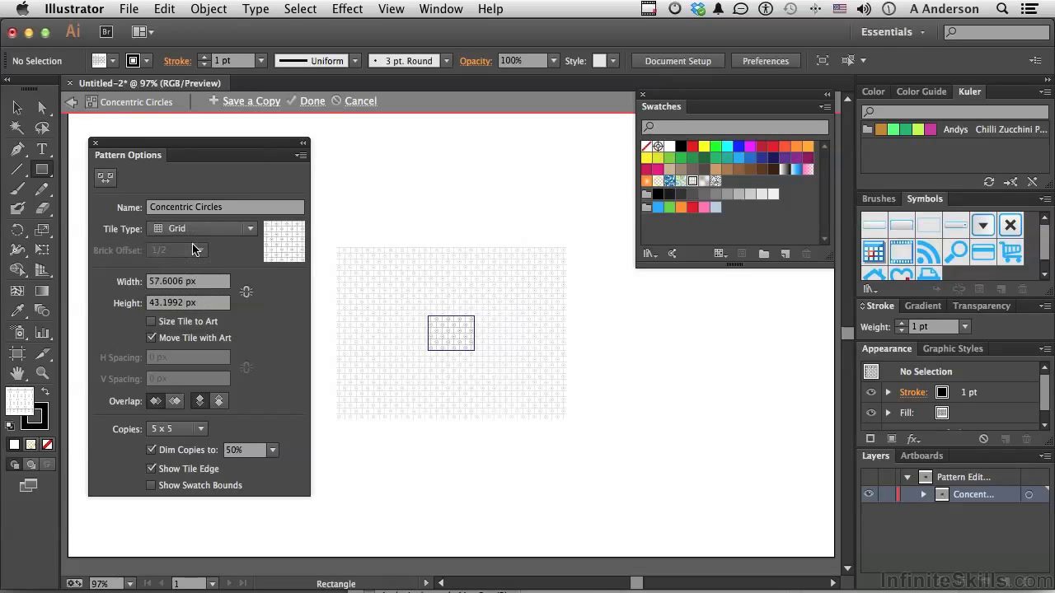
# Preview the tile surrounded by a dimmed 5 x 5 grid of copies with the tile edge shown
pyautogui.click(151, 450)
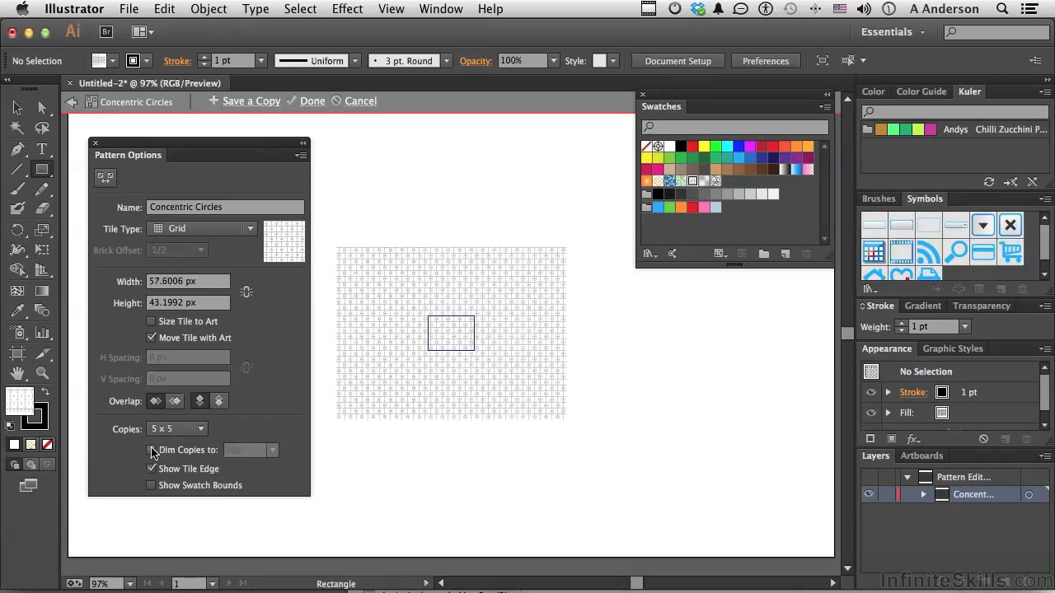
pyautogui.click(151, 450)
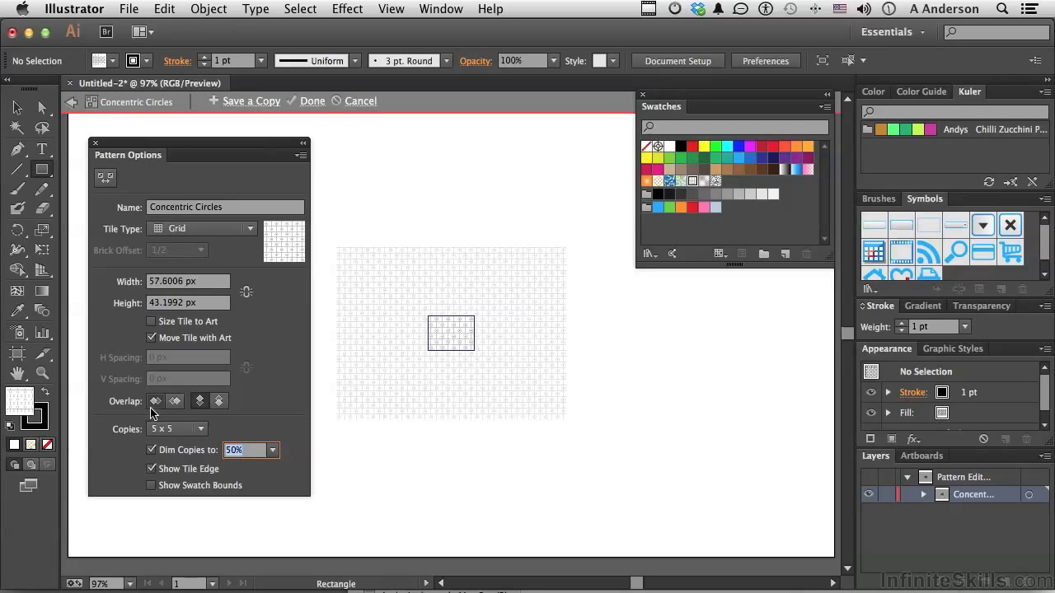
pyautogui.click(175, 404)
pyautogui.click(200, 428)
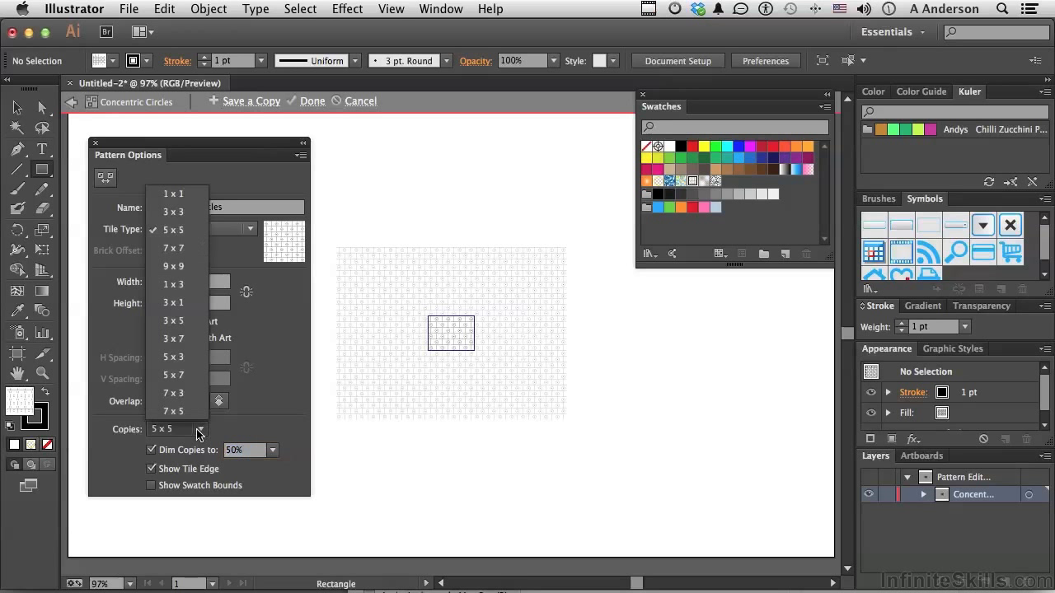
pyautogui.click(183, 195)
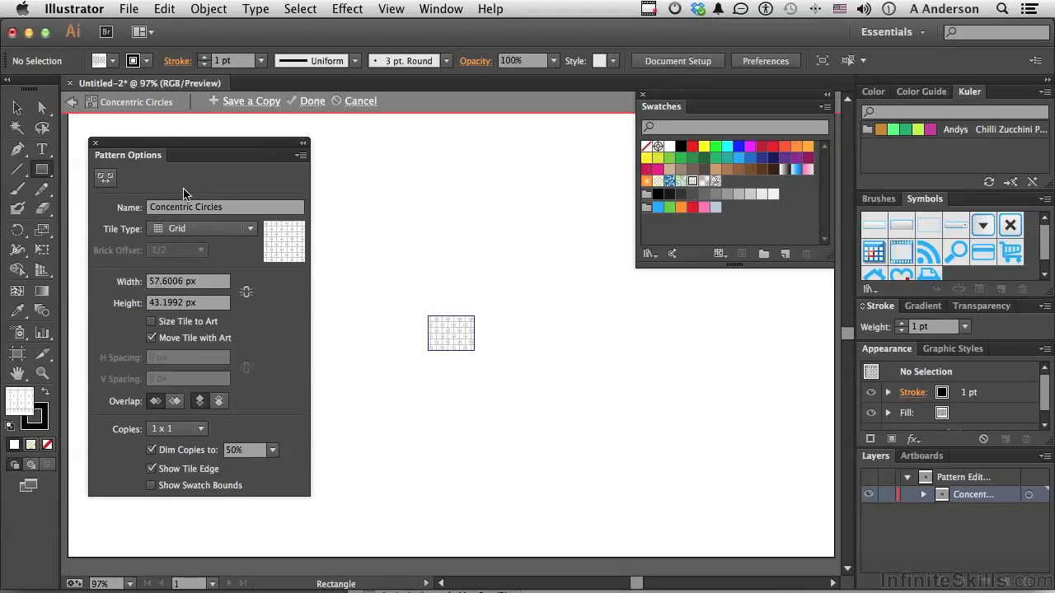
pyautogui.click(201, 429)
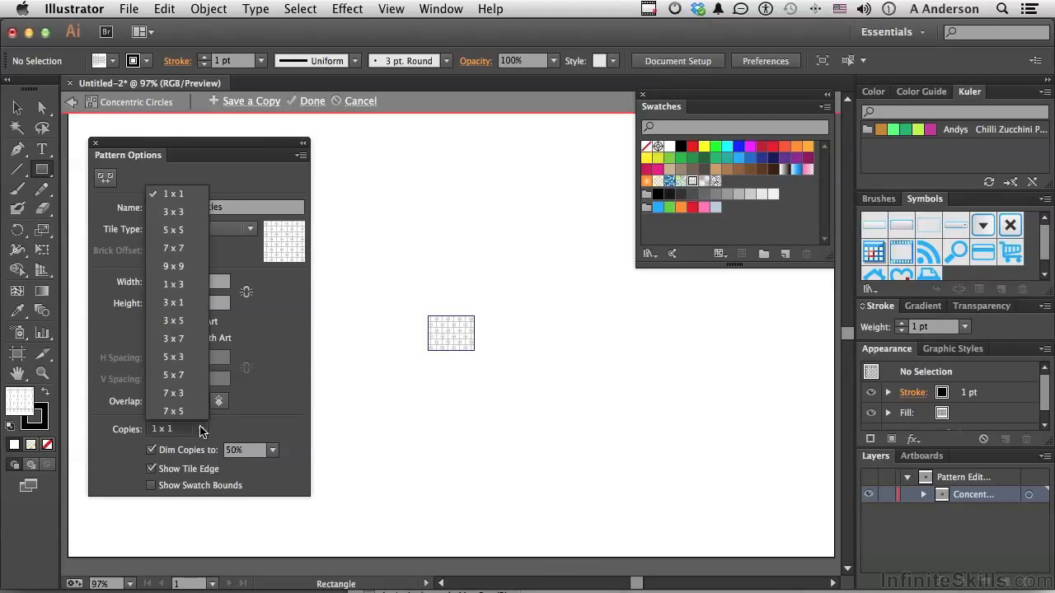
pyautogui.click(175, 231)
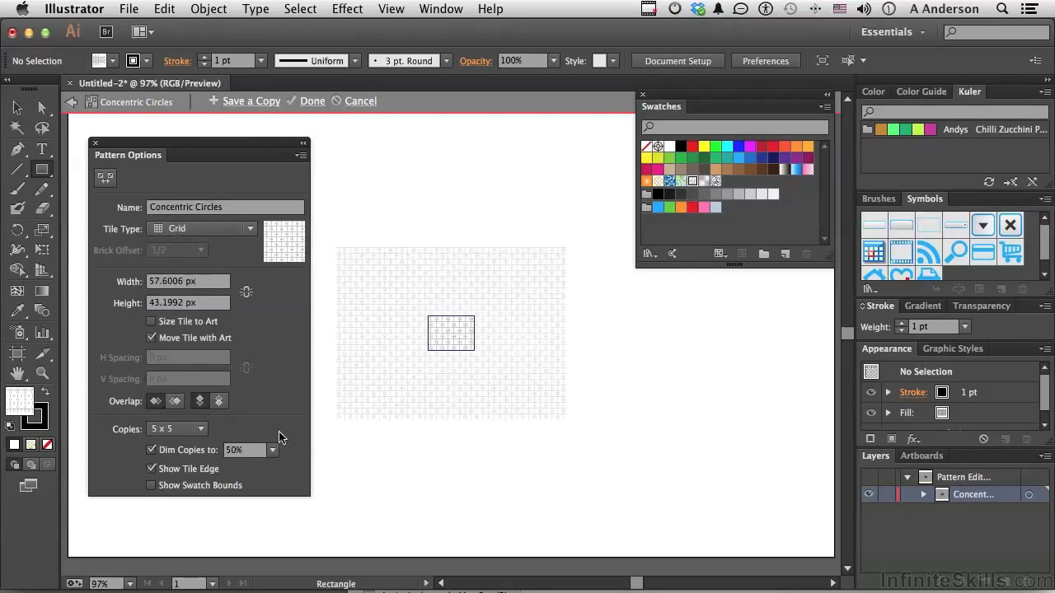
pyautogui.click(207, 470)
pyautogui.click(206, 470)
# Set the Concentric Circles tile width to 75 px and height to 55 px
pyautogui.doubleClick(171, 283)
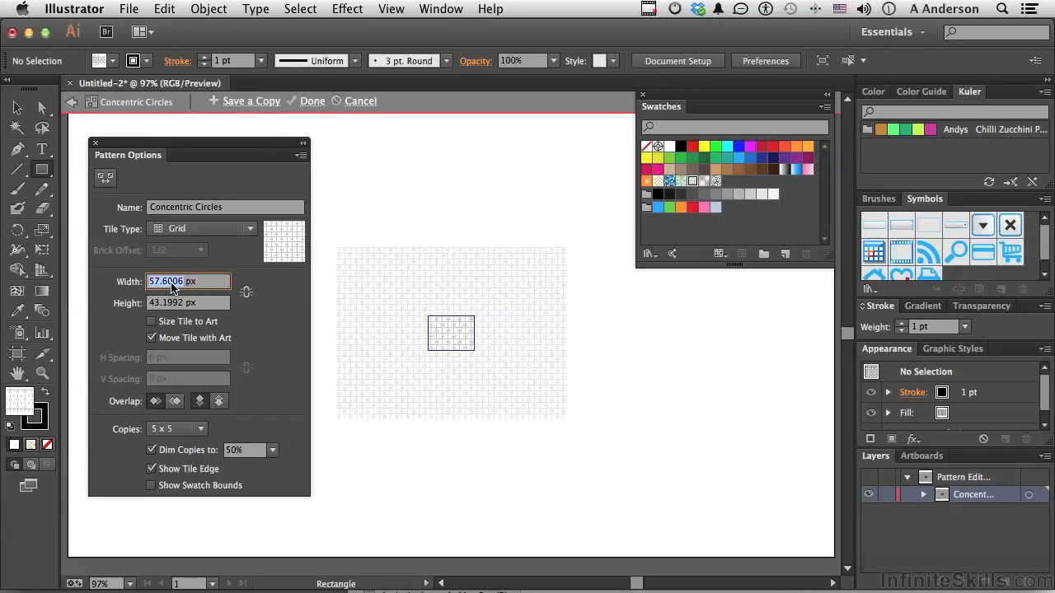
pyautogui.write('75')
pyautogui.press('Tab')
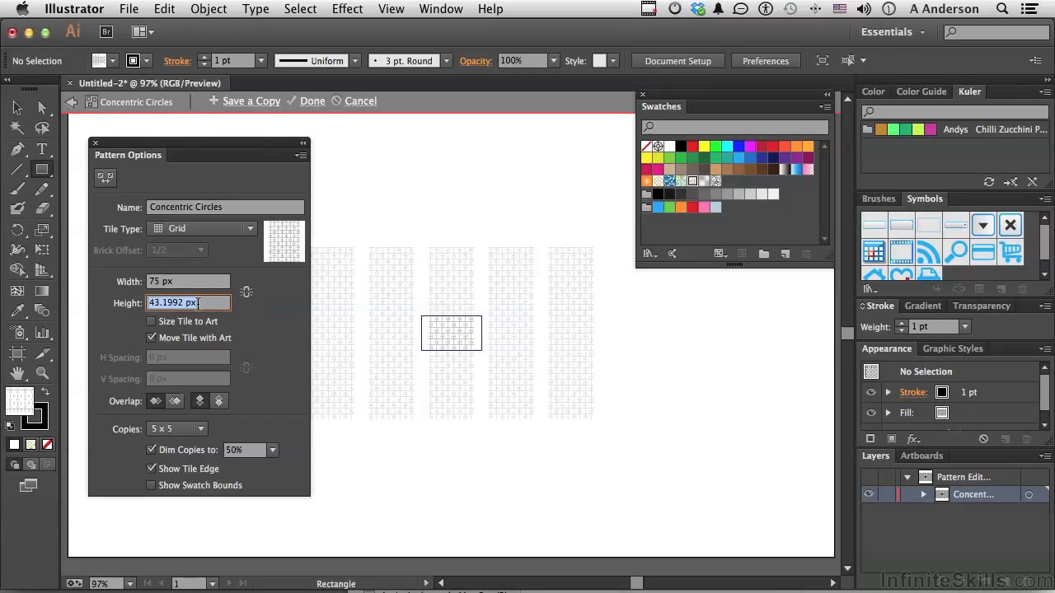
pyautogui.write('55')
pyautogui.press('Tab')
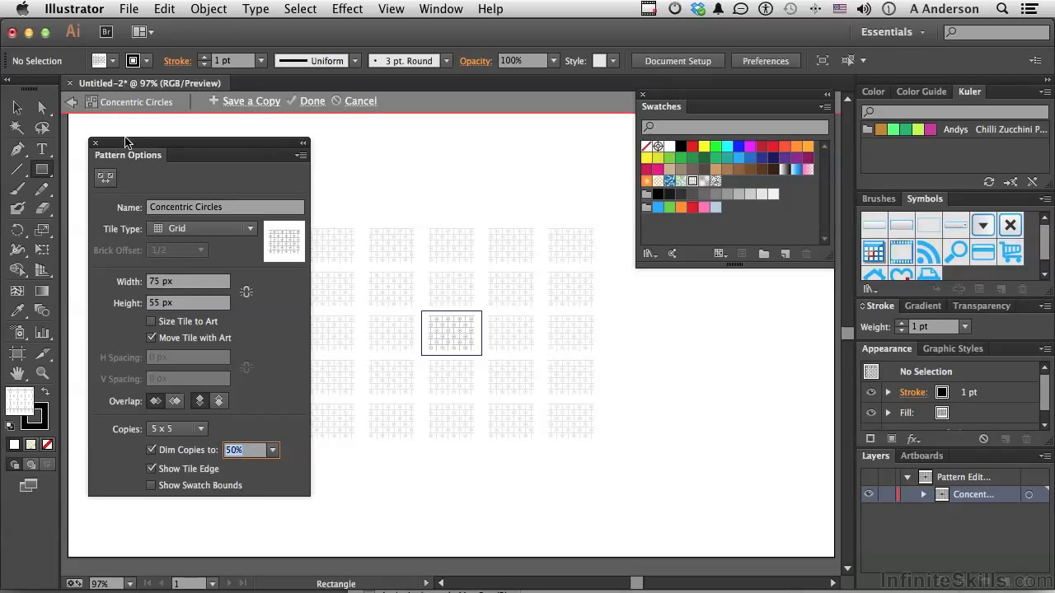
# Save a copy of the pattern as a new swatch named 'Wonky'
pyautogui.click(250, 101)
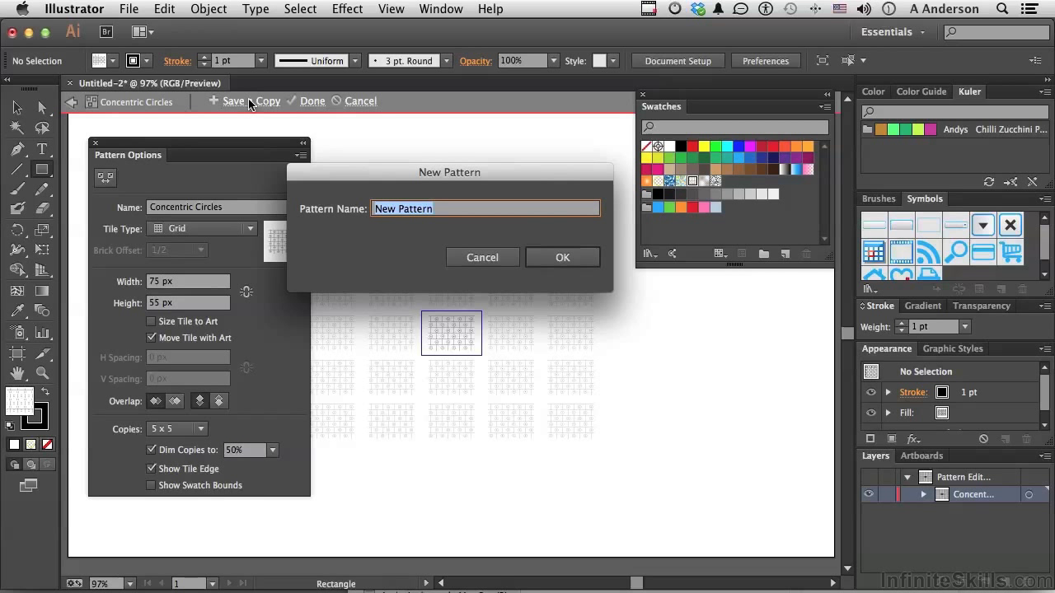
pyautogui.press('BackSpace')
pyautogui.write('Wonky')
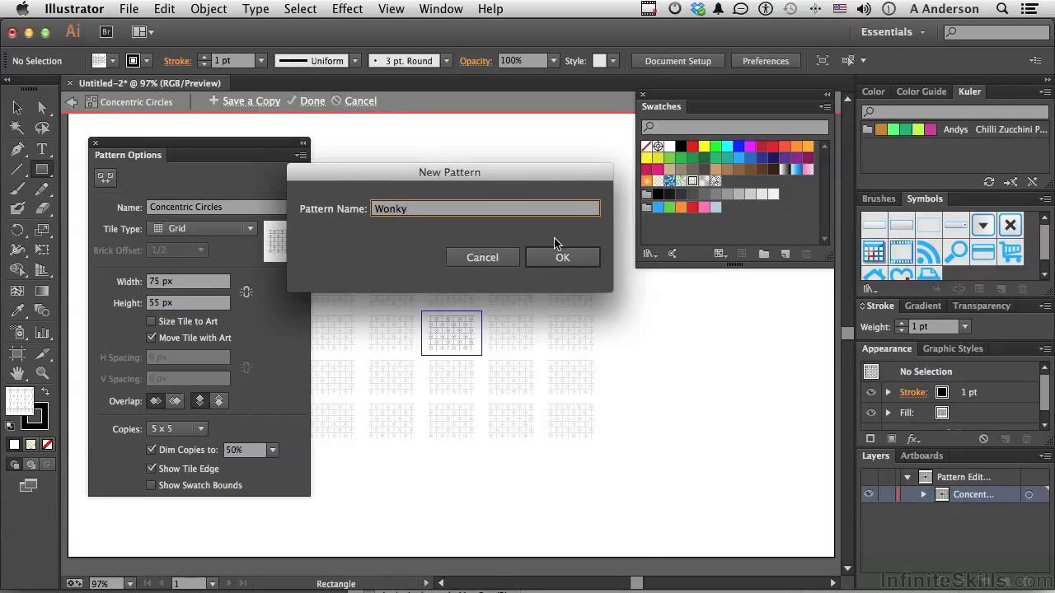
pyautogui.click(559, 258)
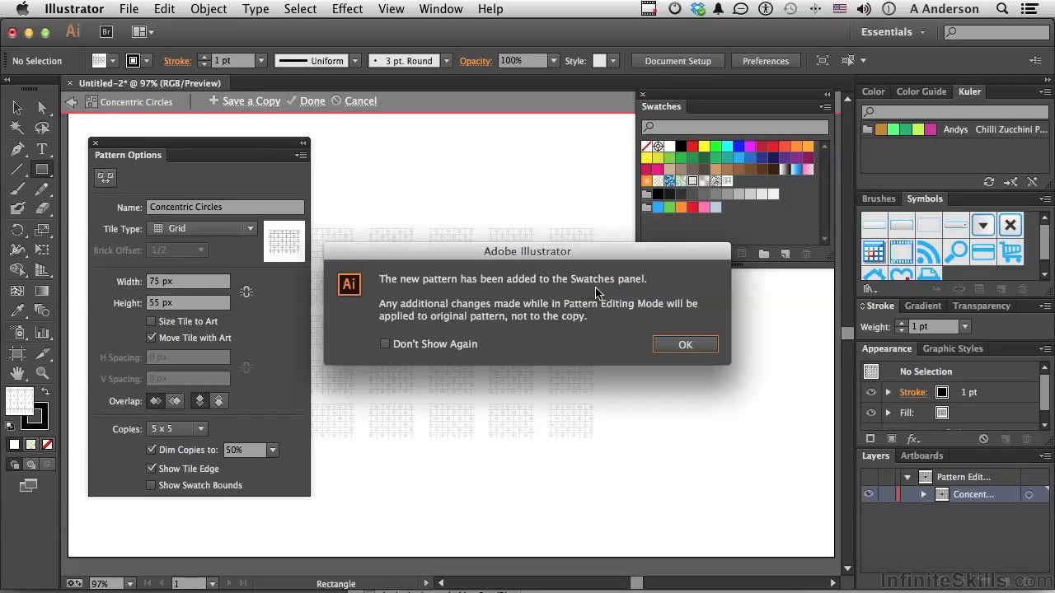
pyautogui.click(685, 345)
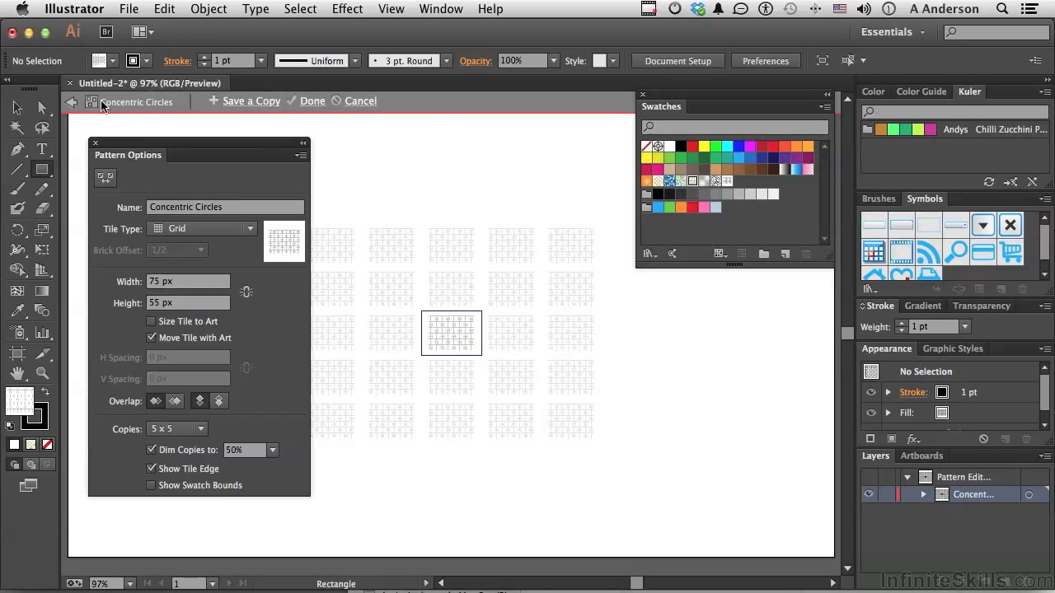
# Exit pattern editing and select the pattern-filled rectangle
pyautogui.click(71, 102)
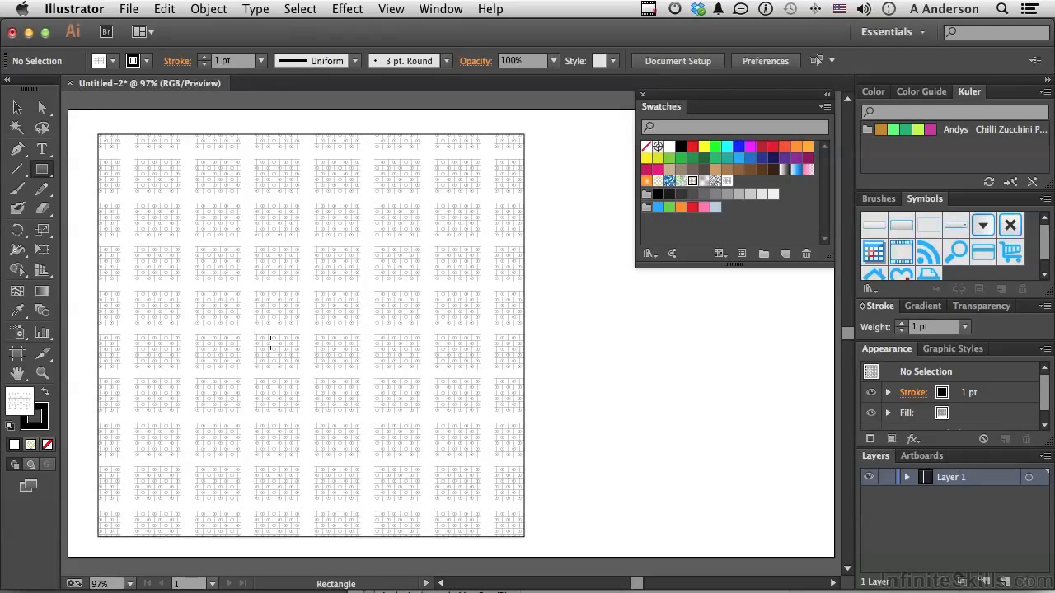
pyautogui.click(17, 108)
pyautogui.click(242, 277)
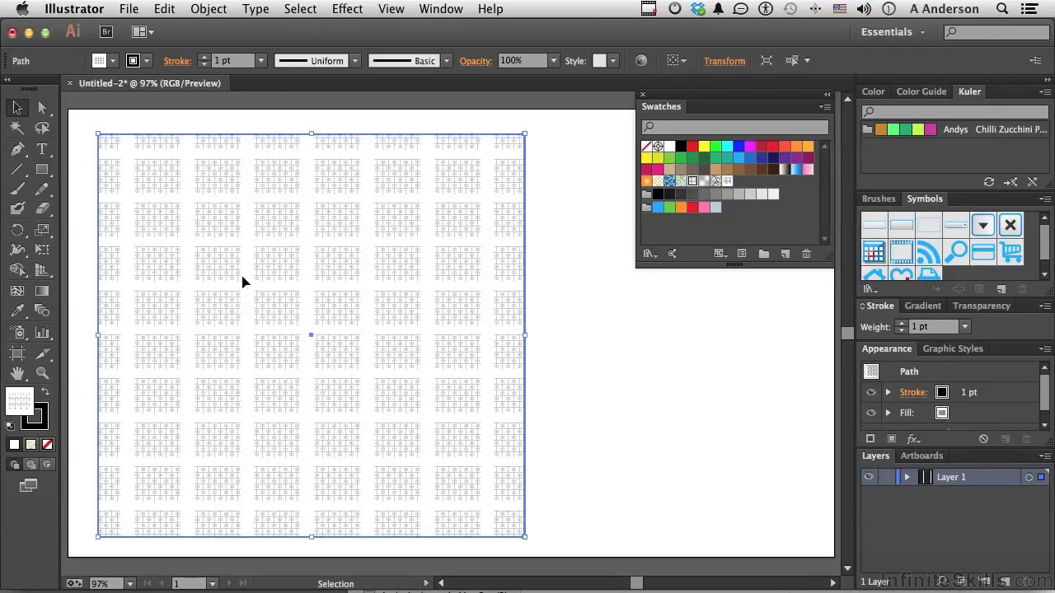
# Delete the rectangle and draw a small star near the artboard's upper left
pyautogui.press('Delete')
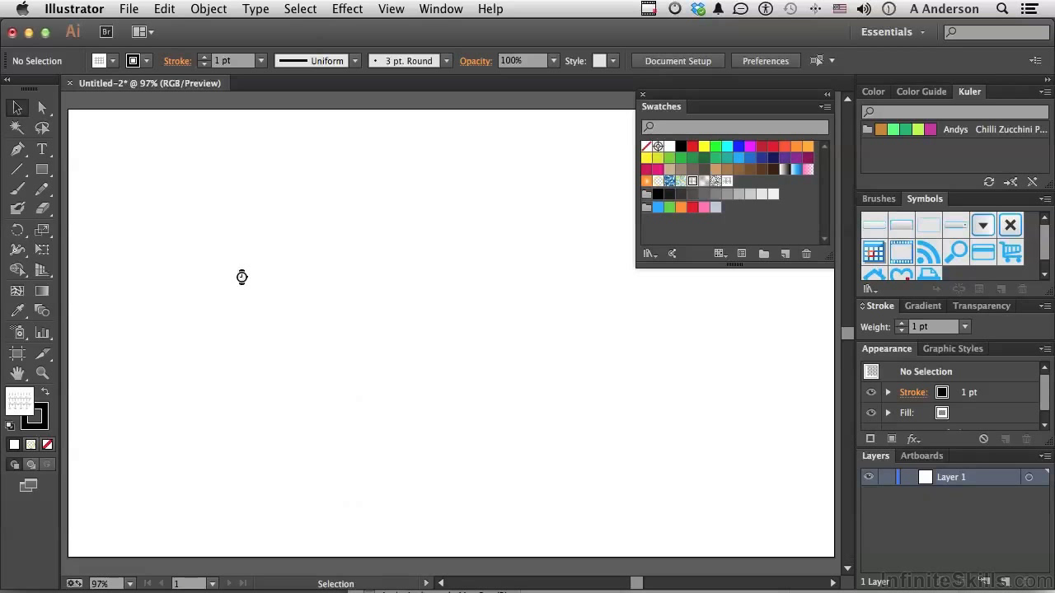
pyautogui.click(43, 170)
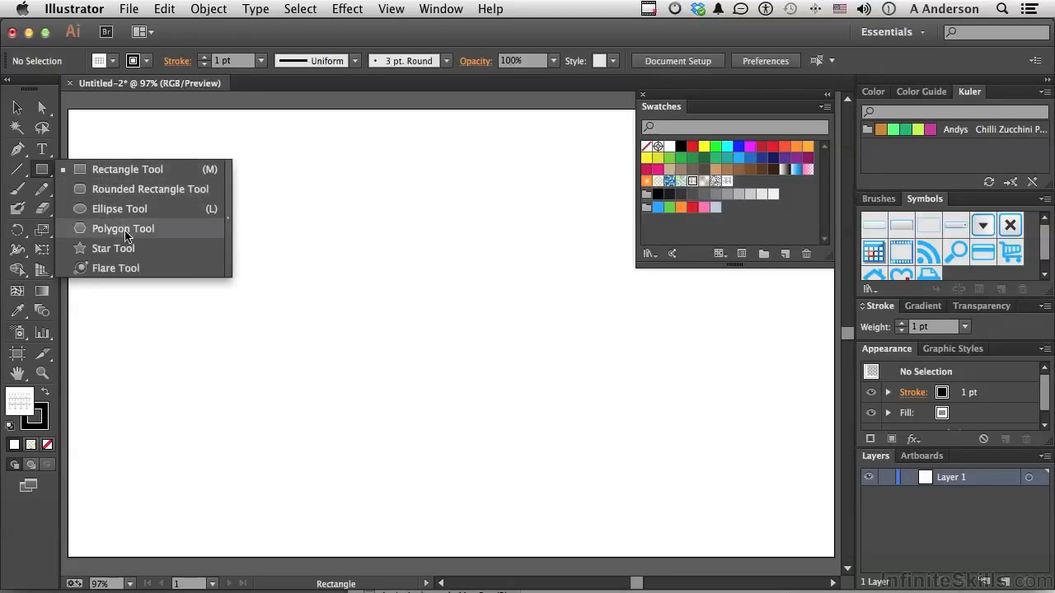
pyautogui.click(113, 248)
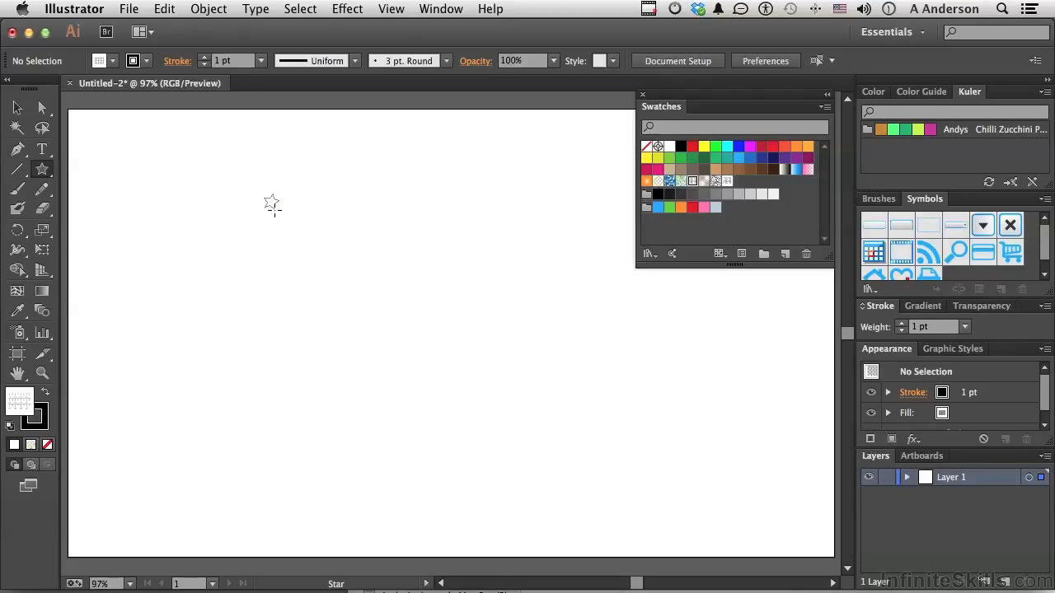
pyautogui.moveTo(271, 204); pyautogui.dragTo(279, 198)
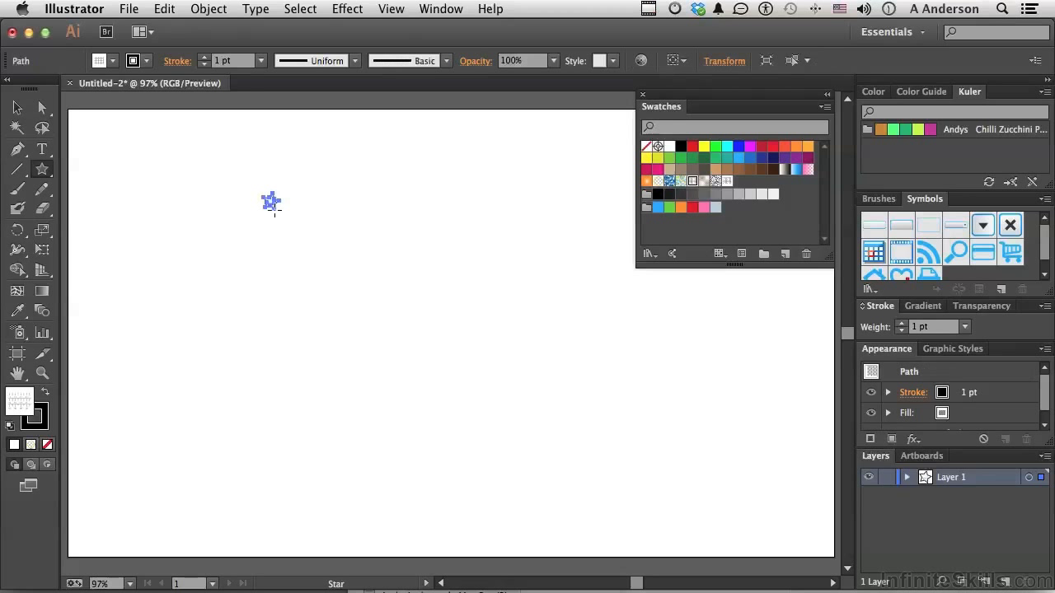
# Zoom in on the star and draw two more stars beside and below it
pyautogui.click(42, 372)
pyautogui.moveTo(247, 170); pyautogui.dragTo(417, 306)
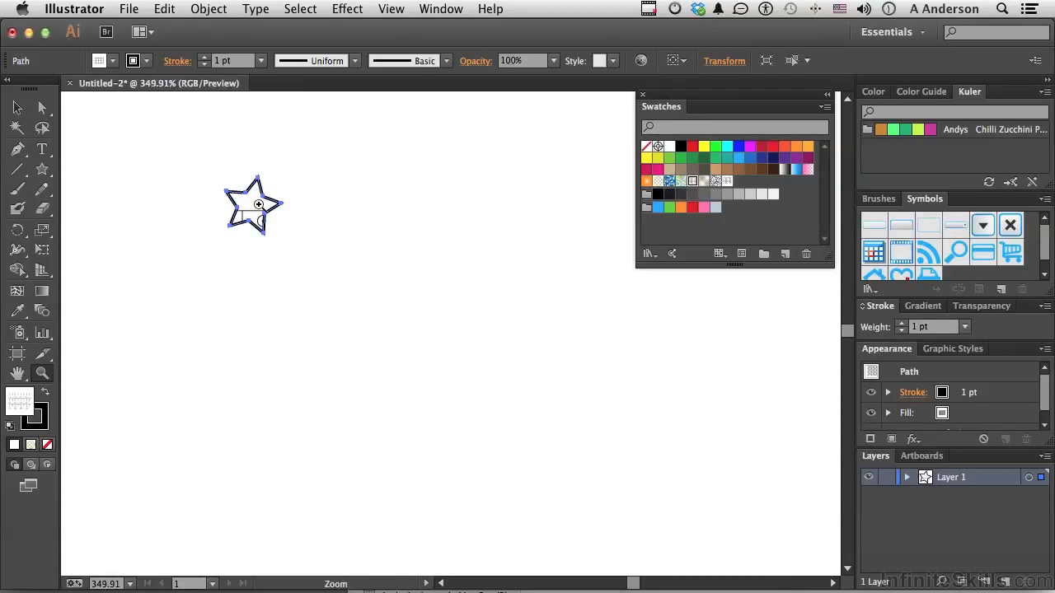
pyautogui.click(42, 169)
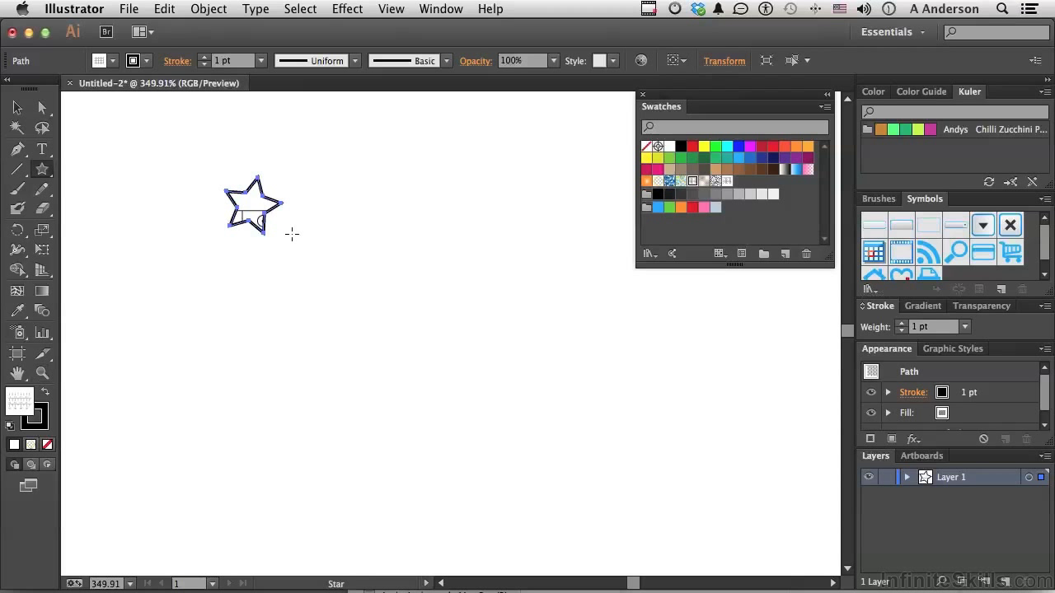
pyautogui.moveTo(292, 235); pyautogui.dragTo(296, 248)
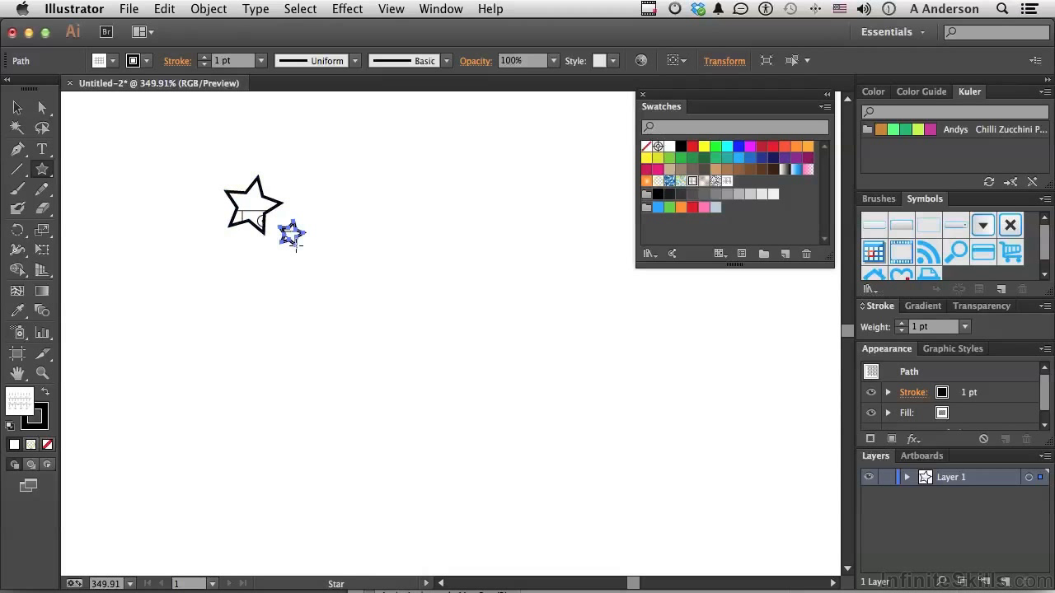
pyautogui.moveTo(227, 249); pyautogui.dragTo(264, 275)
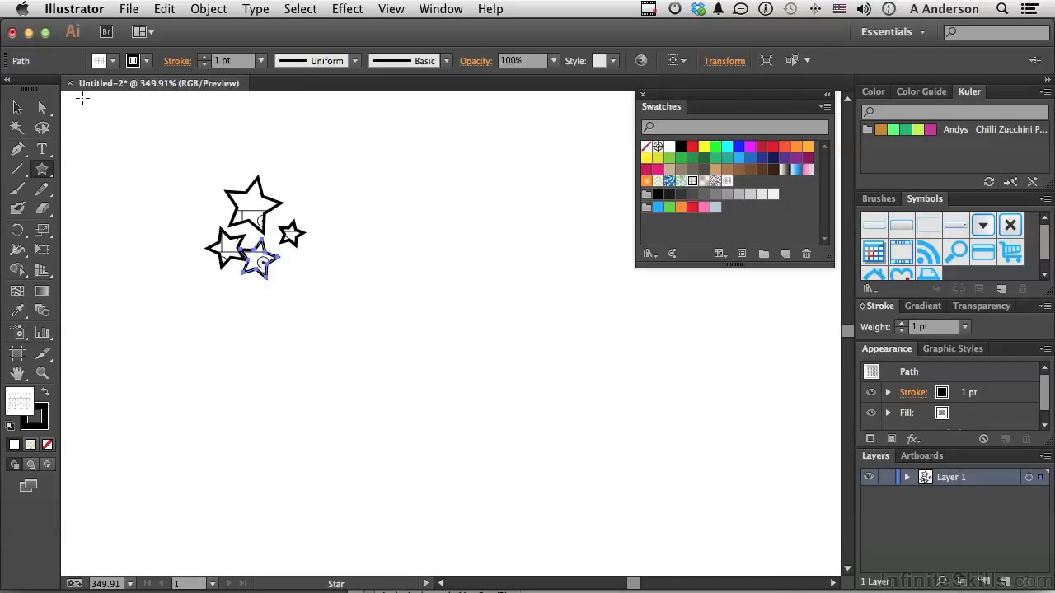
# Nudge the small star down-right and fill the large upper star with yellow
pyautogui.click(18, 108)
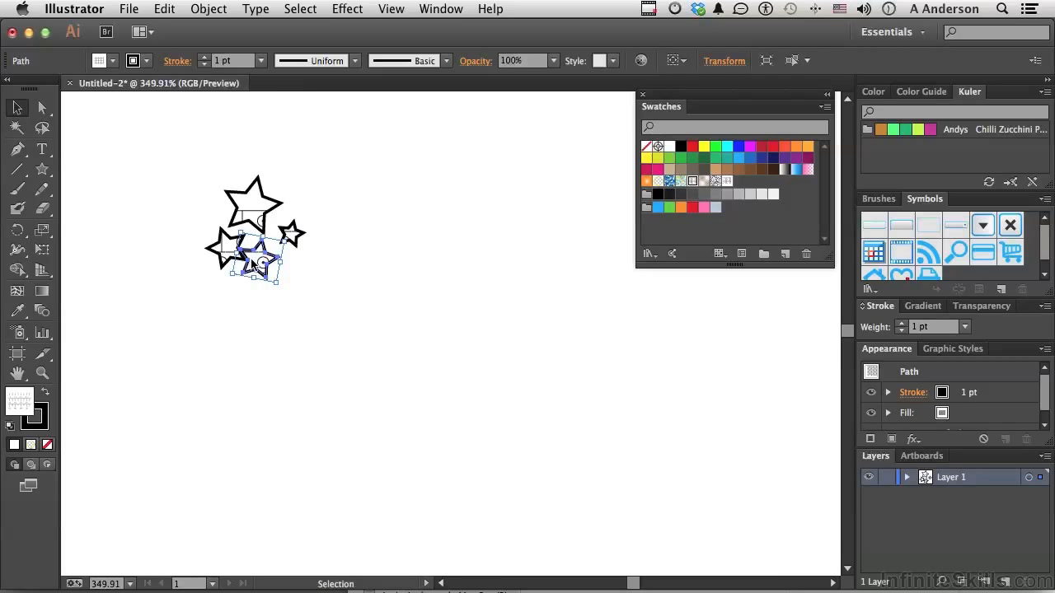
pyautogui.moveTo(265, 270); pyautogui.dragTo(276, 280)
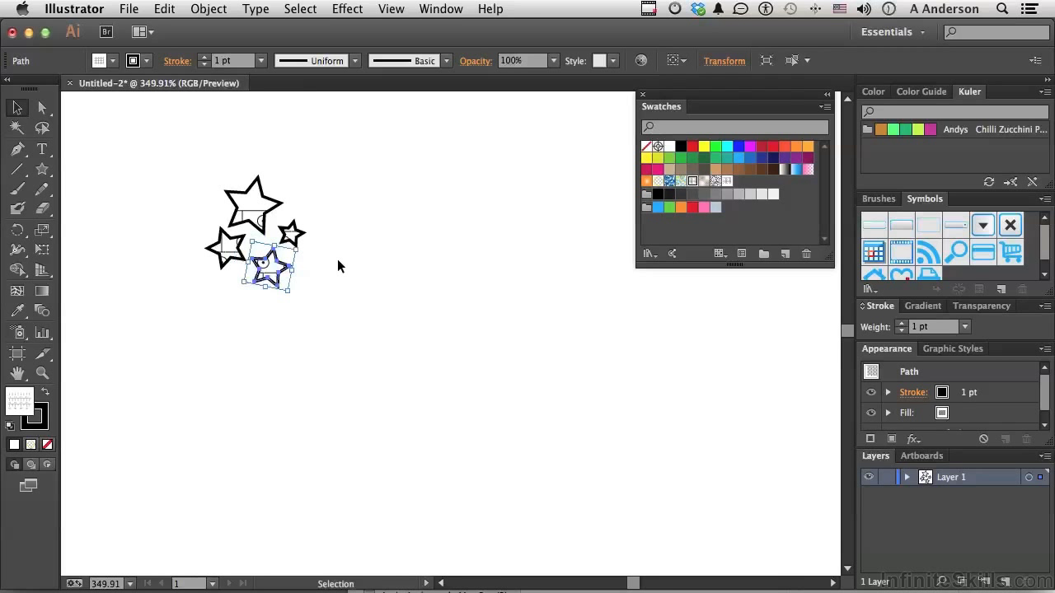
pyautogui.click(257, 209)
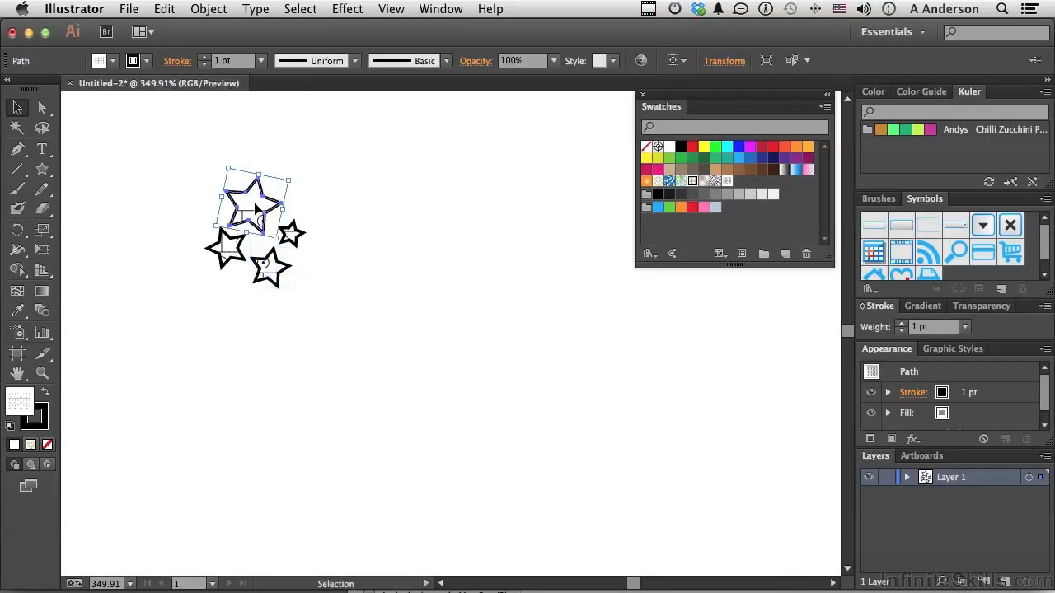
pyautogui.click(704, 147)
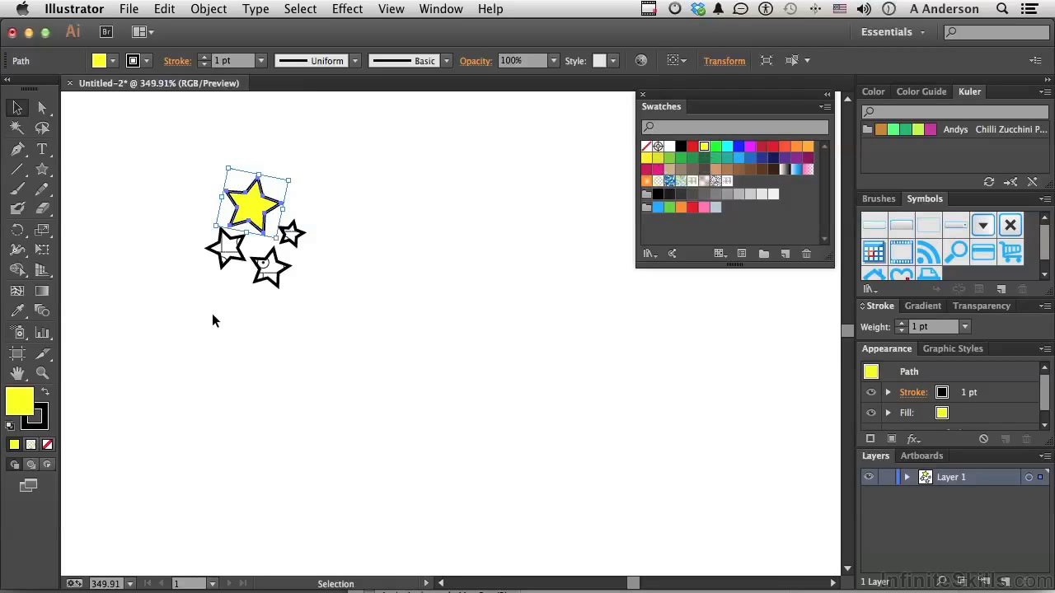
# Fill the remaining stars with blue, red and green
pyautogui.click(227, 262)
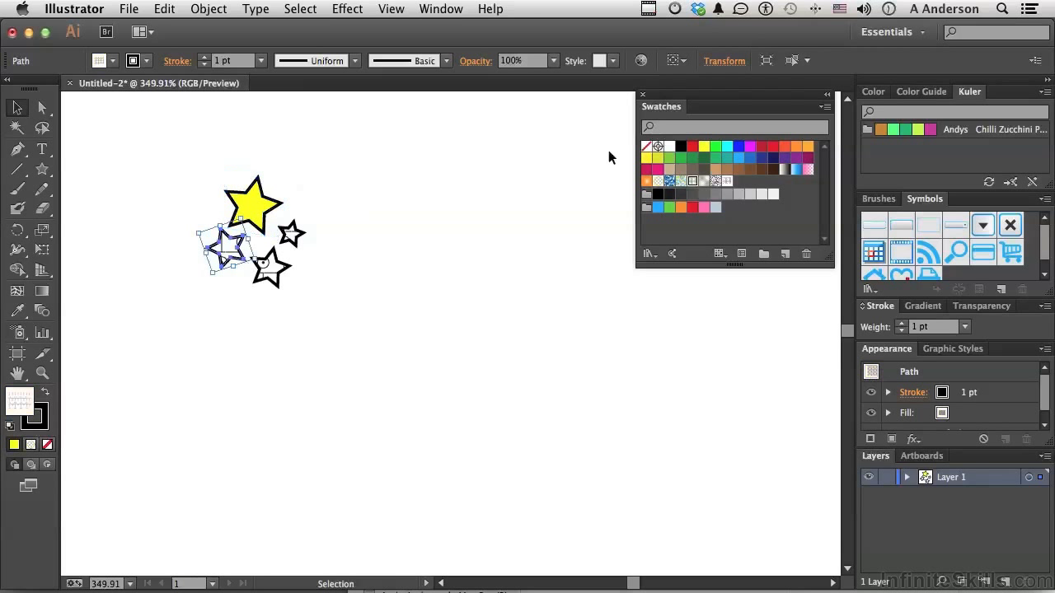
pyautogui.click(738, 150)
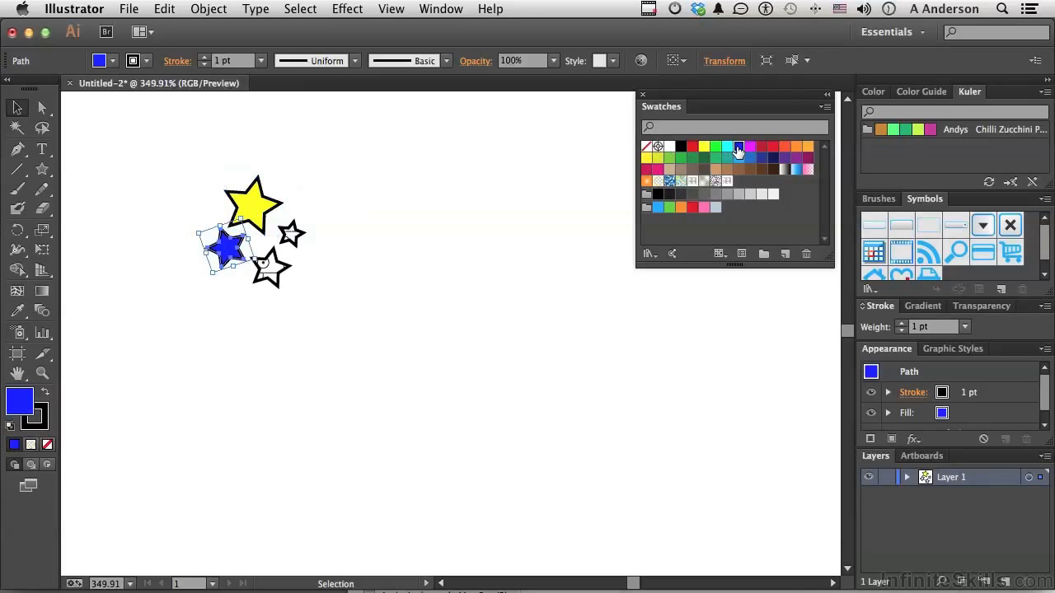
pyautogui.click(276, 278)
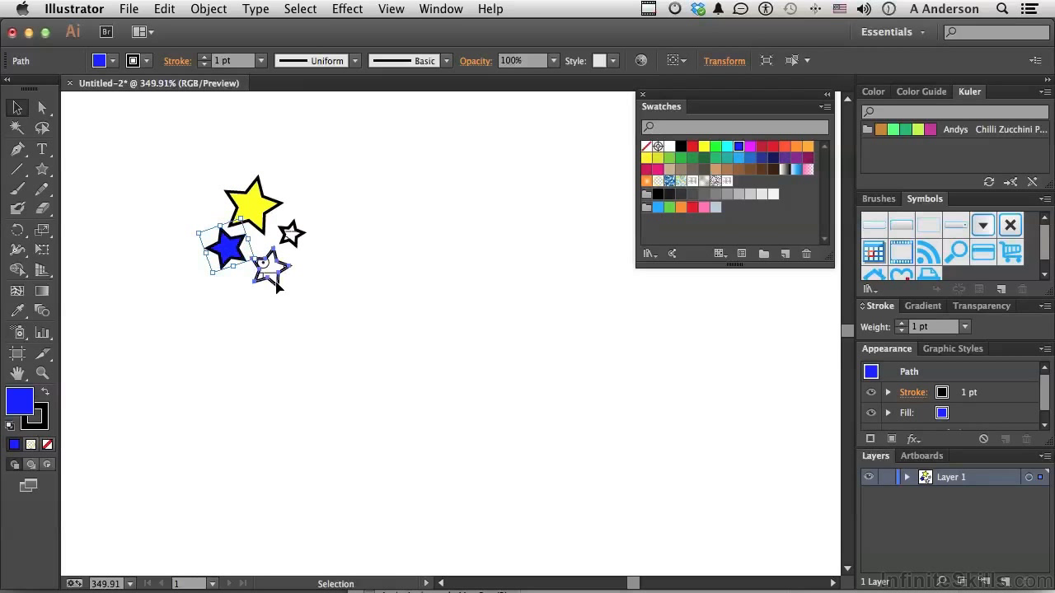
pyautogui.click(692, 147)
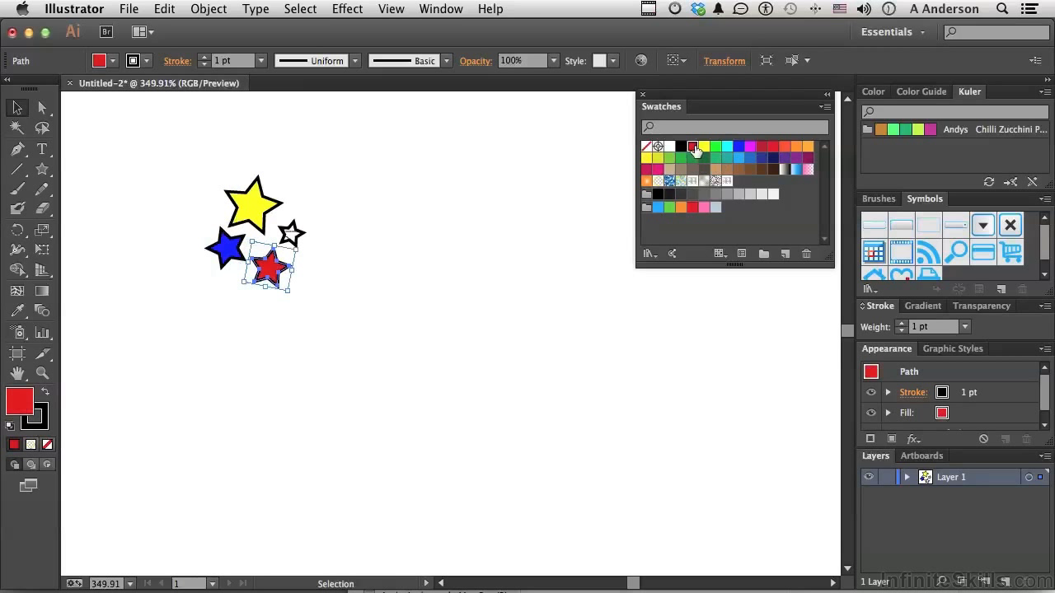
pyautogui.click(302, 238)
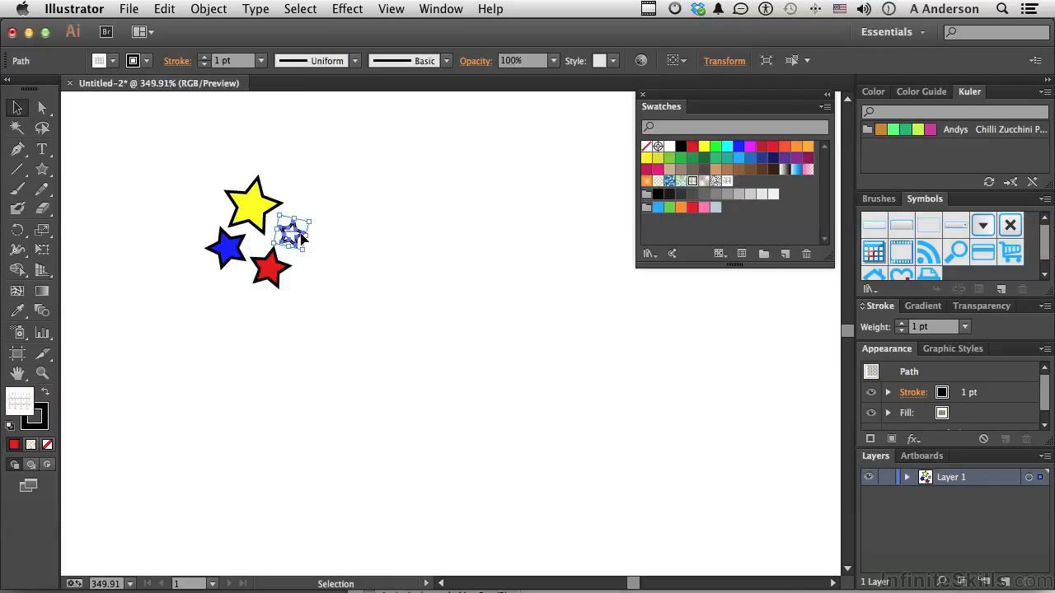
pyautogui.click(715, 149)
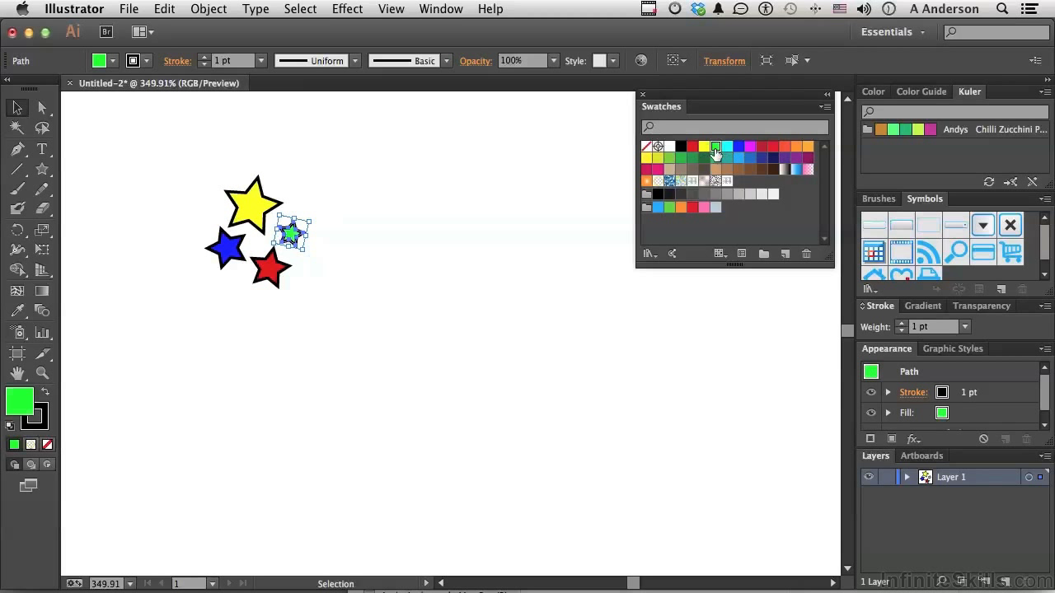
# Fit the artboard in view, marquee-select all four stars, and open the Object > Pattern submenu
pyautogui.doubleClick(43, 373)
pyautogui.doubleClick(18, 375)
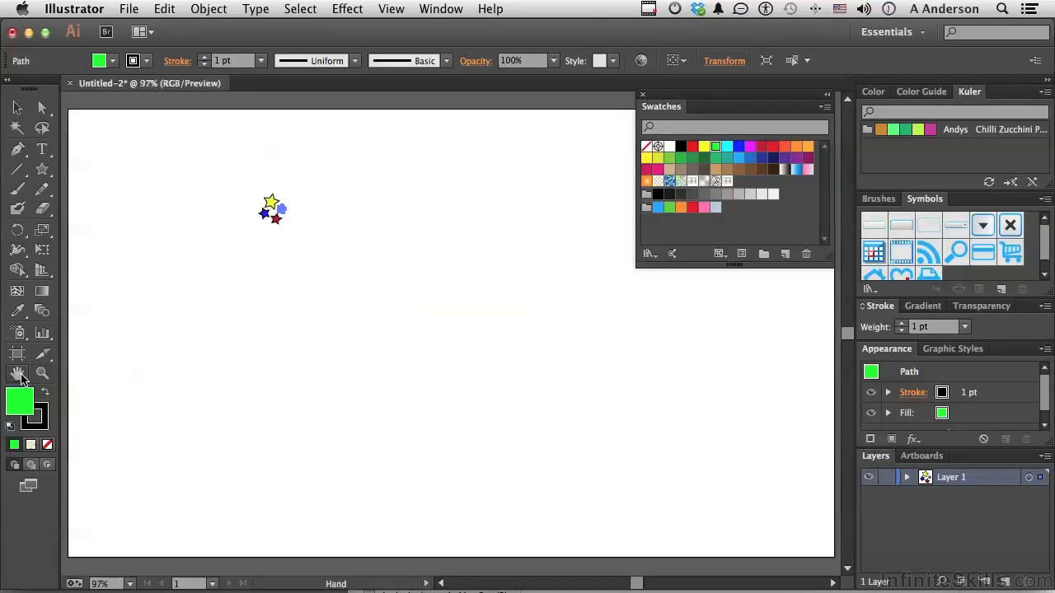
pyautogui.click(18, 108)
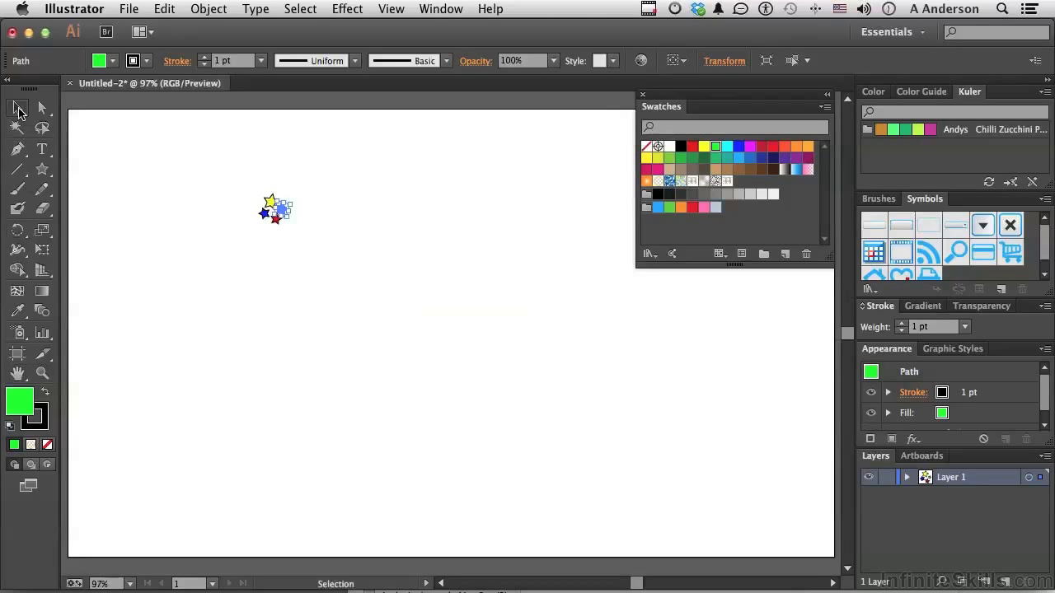
pyautogui.moveTo(241, 183); pyautogui.dragTo(307, 239)
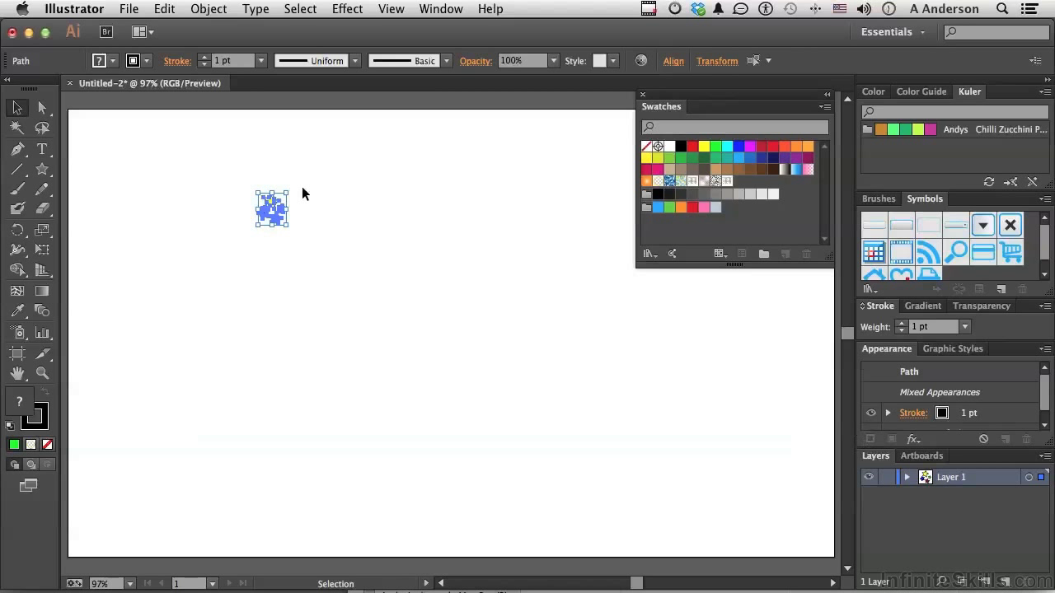
pyautogui.click(212, 9)
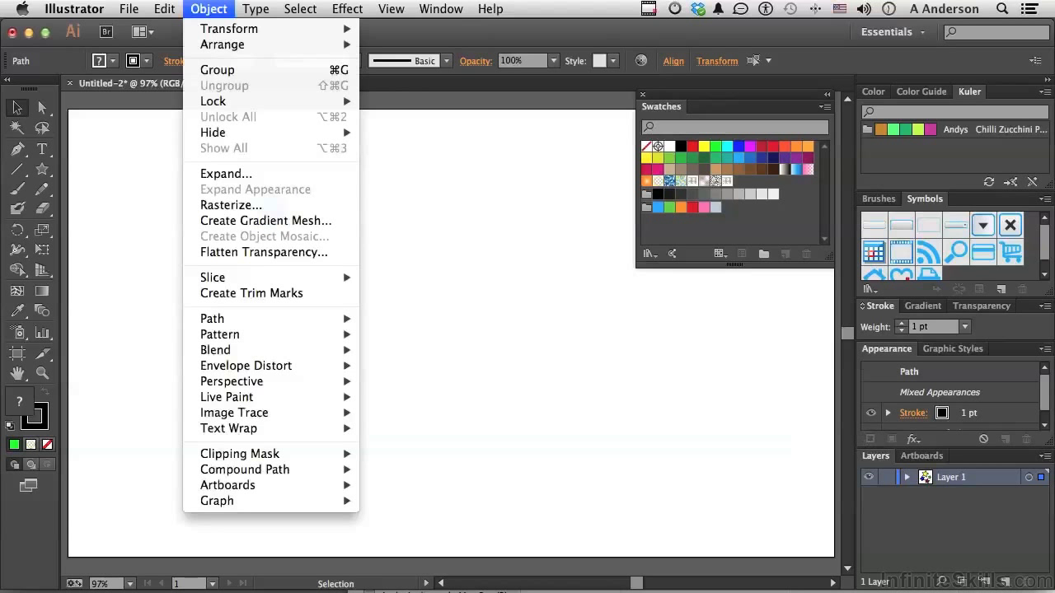
pyautogui.moveTo(313, 338)
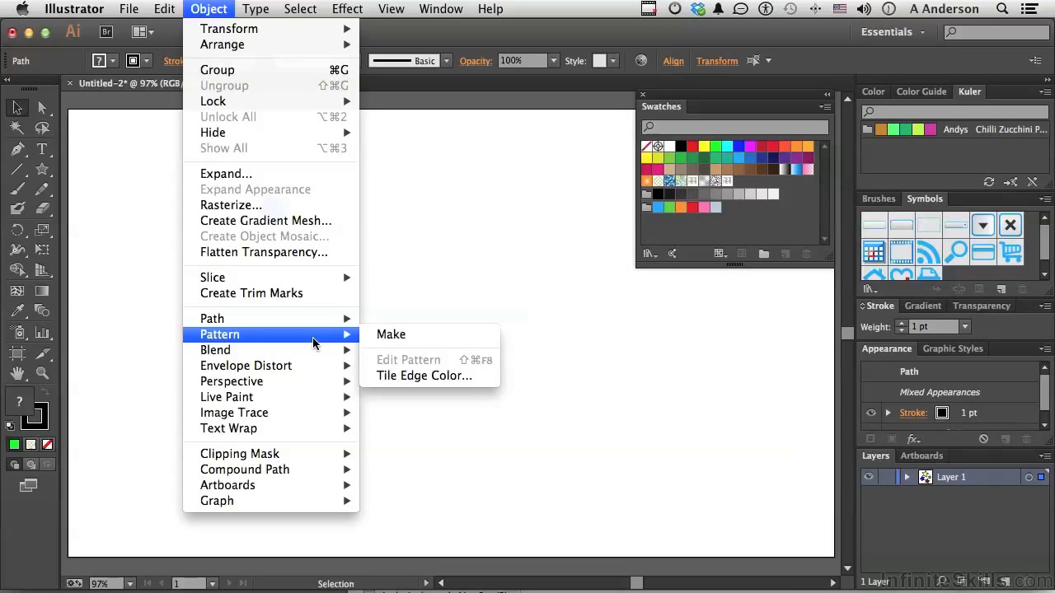
# Make a new pattern swatch from the selected stars and dismiss the pattern-added notice
pyautogui.click(393, 336)
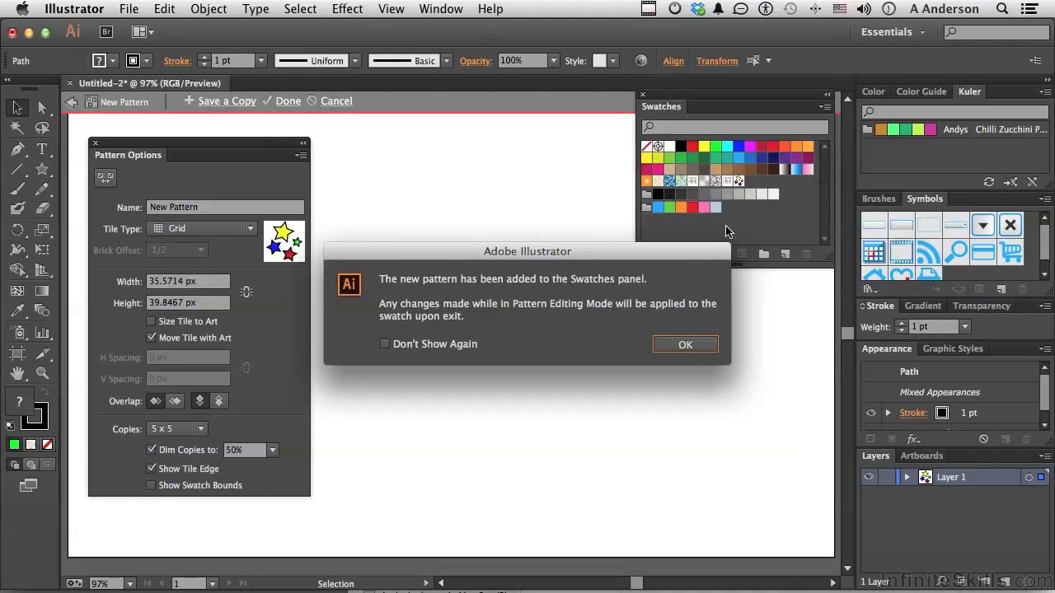
pyautogui.click(689, 345)
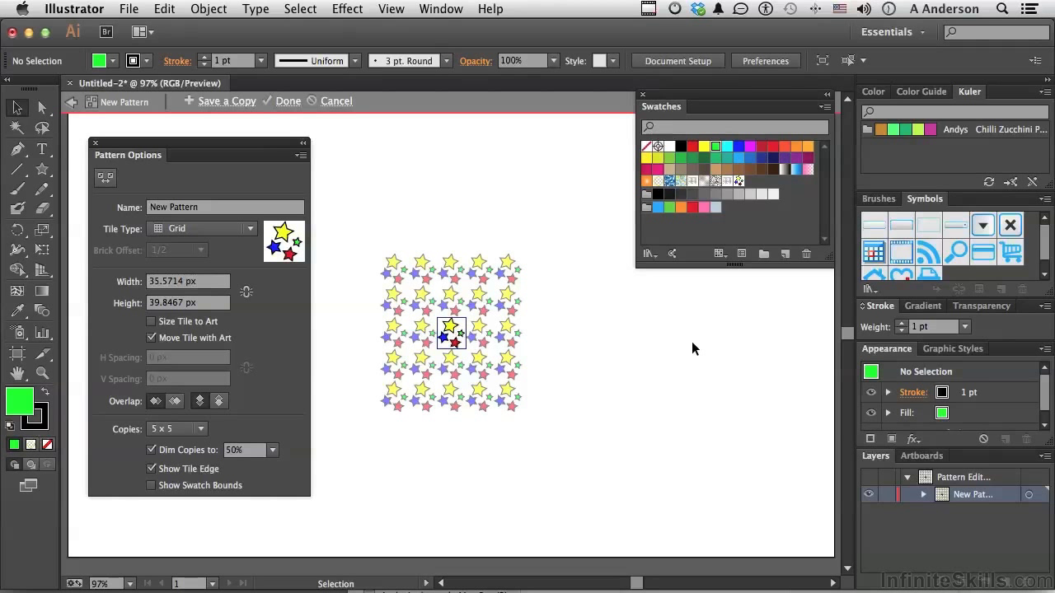
# Name the pattern 'Stars' and toggle Dim Copies off and back on
pyautogui.click(249, 204)
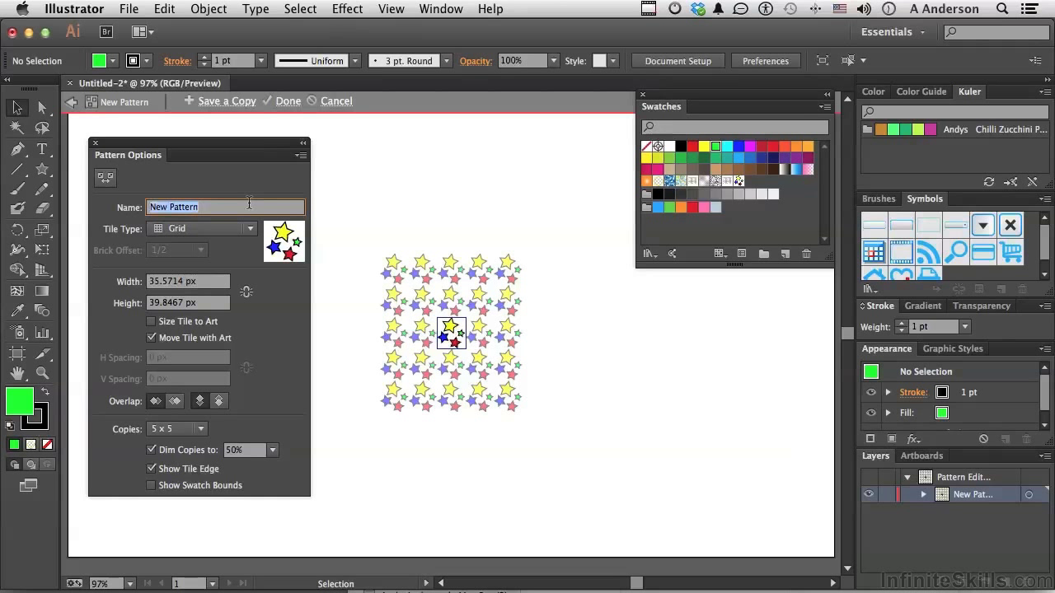
pyautogui.write('Stars')
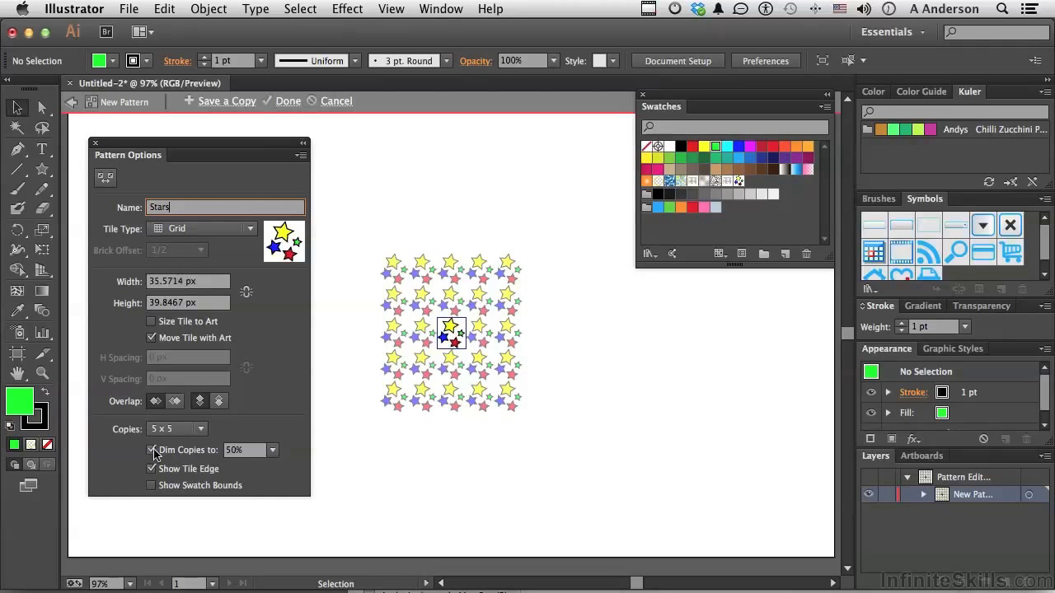
pyautogui.click(151, 451)
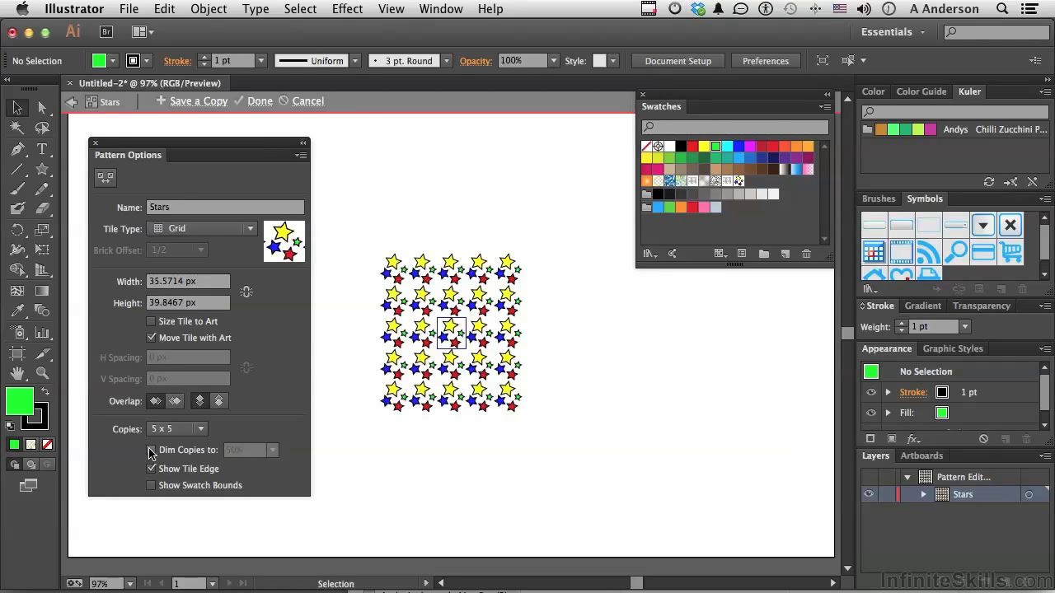
pyautogui.click(151, 451)
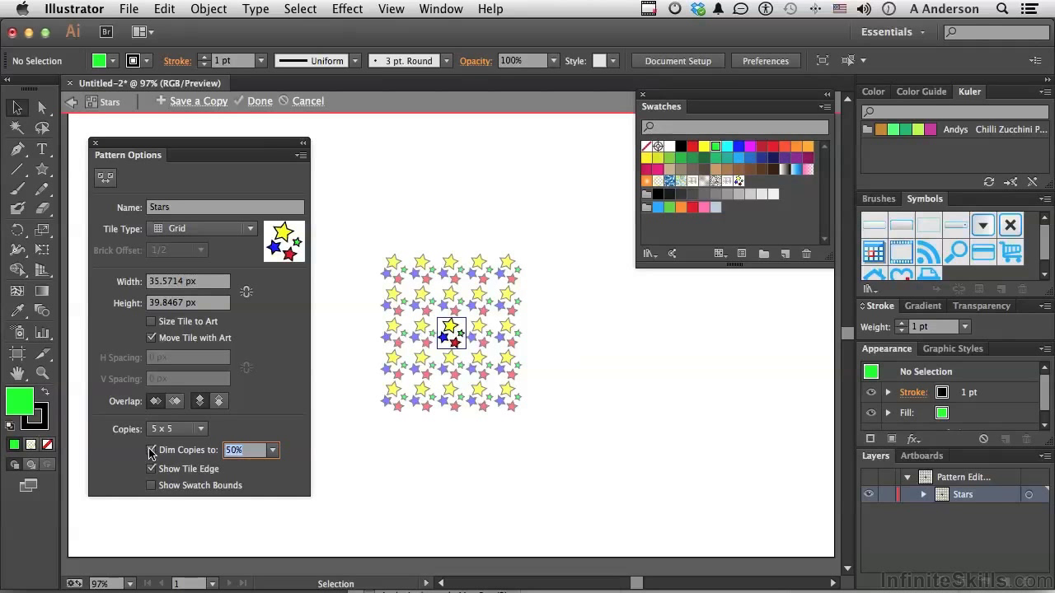
# Fill the tile's red star with the cyan swatch, then deselect it
pyautogui.click(453, 342)
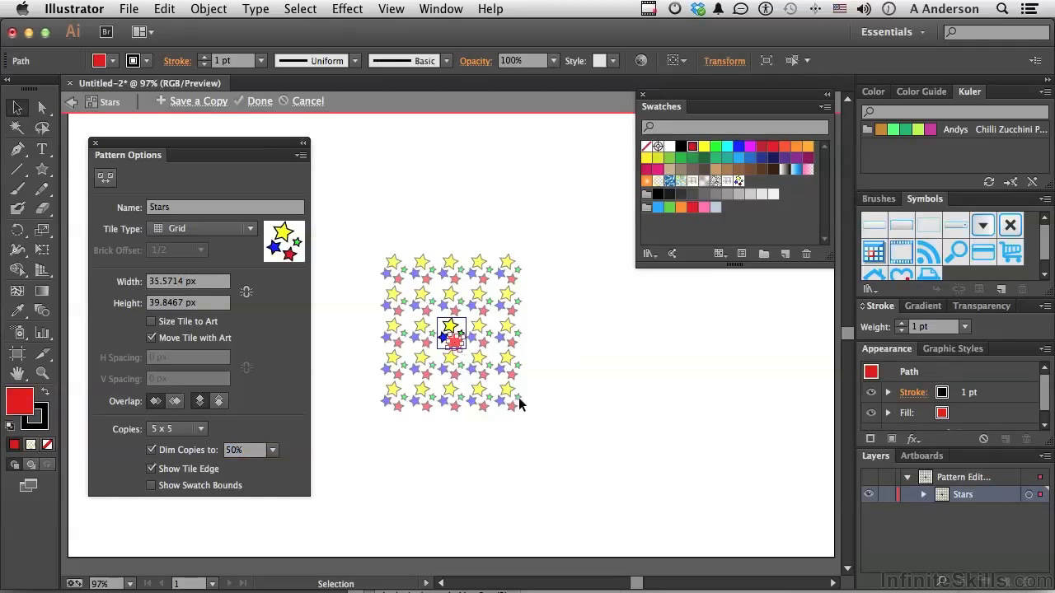
pyautogui.click(727, 147)
pyautogui.click(693, 403)
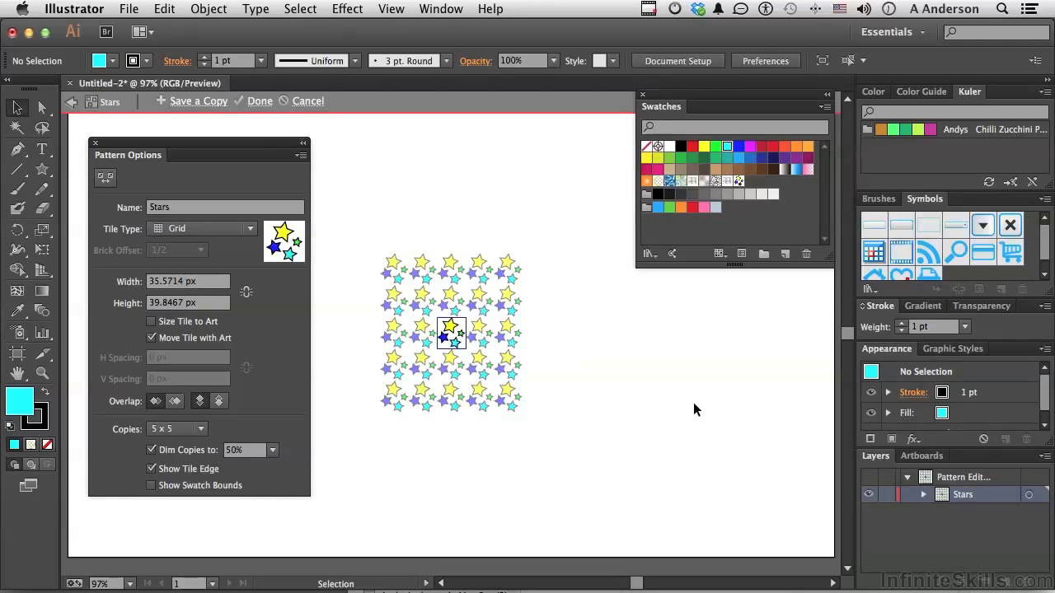
# Exit pattern editing and delete the original cluster of small stars
pyautogui.click(259, 102)
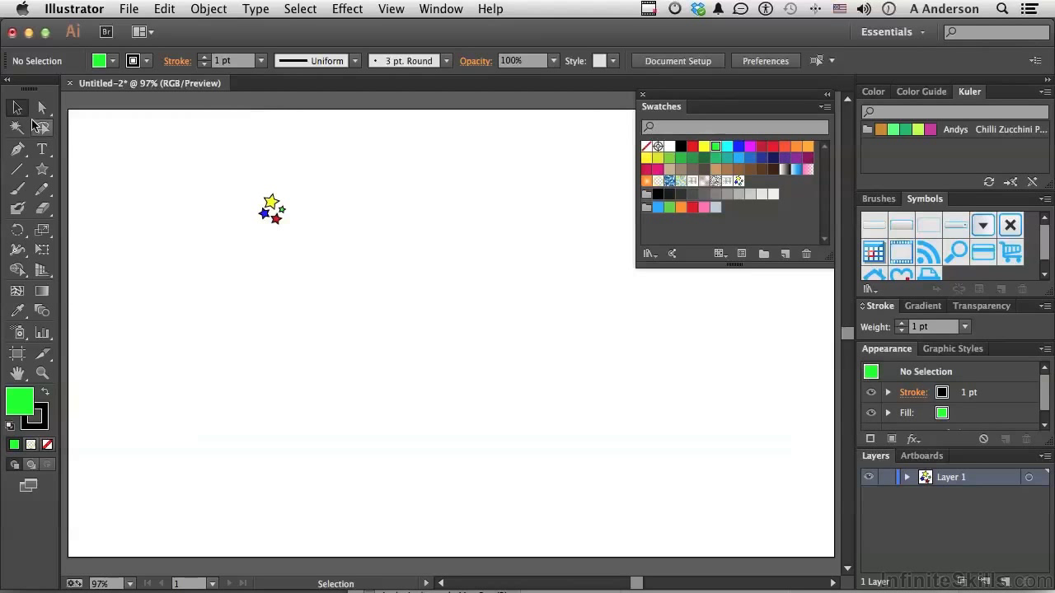
pyautogui.moveTo(210, 174); pyautogui.dragTo(312, 254)
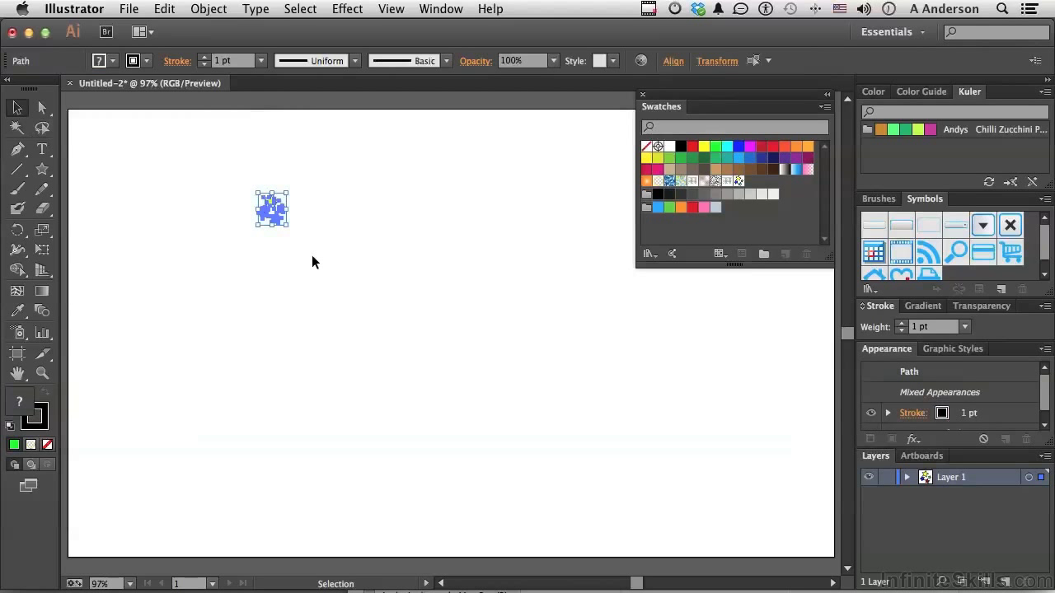
pyautogui.press('Delete')
# Draw a large star on the artboard and fill it with the Stars pattern
pyautogui.click(42, 169)
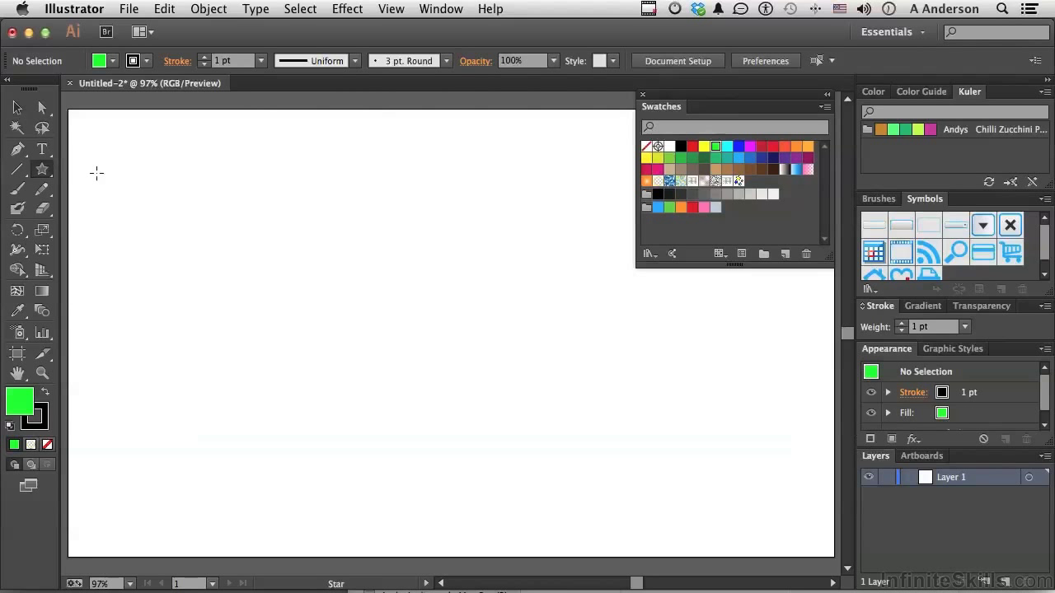
pyautogui.moveTo(320, 302); pyautogui.dragTo(436, 459)
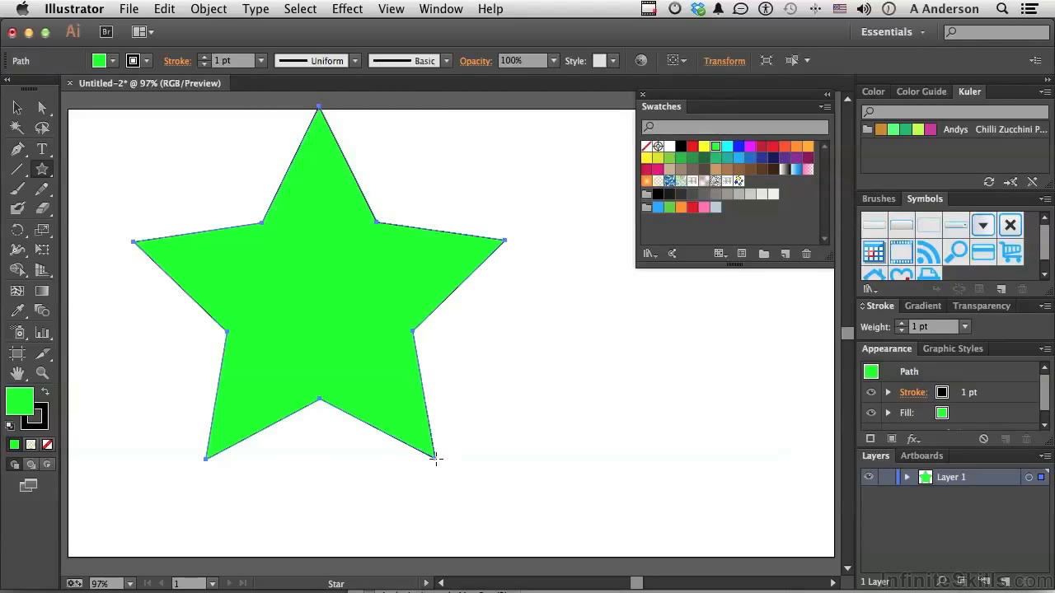
pyautogui.click(739, 182)
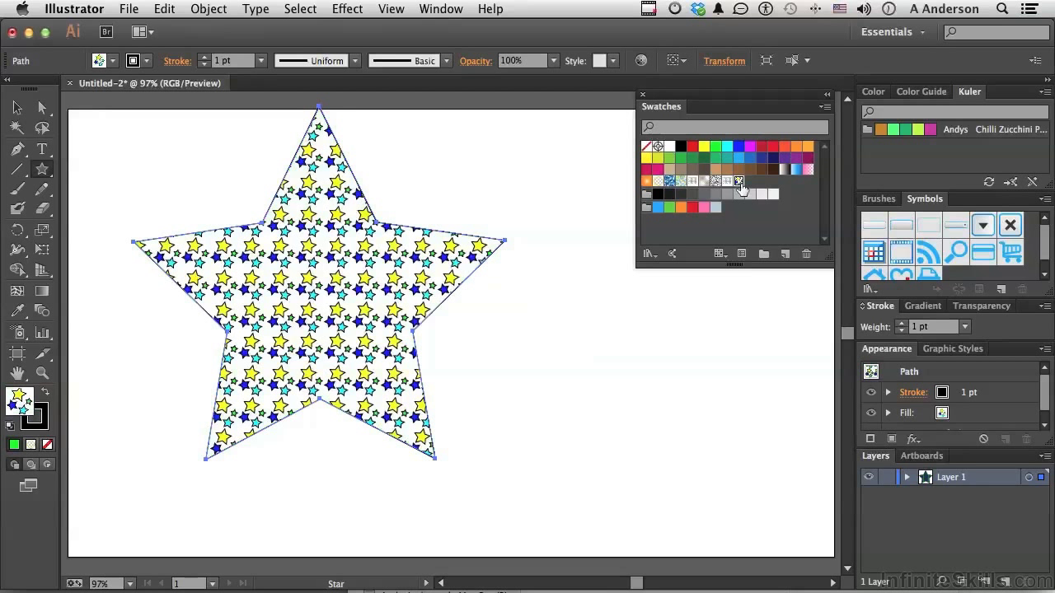